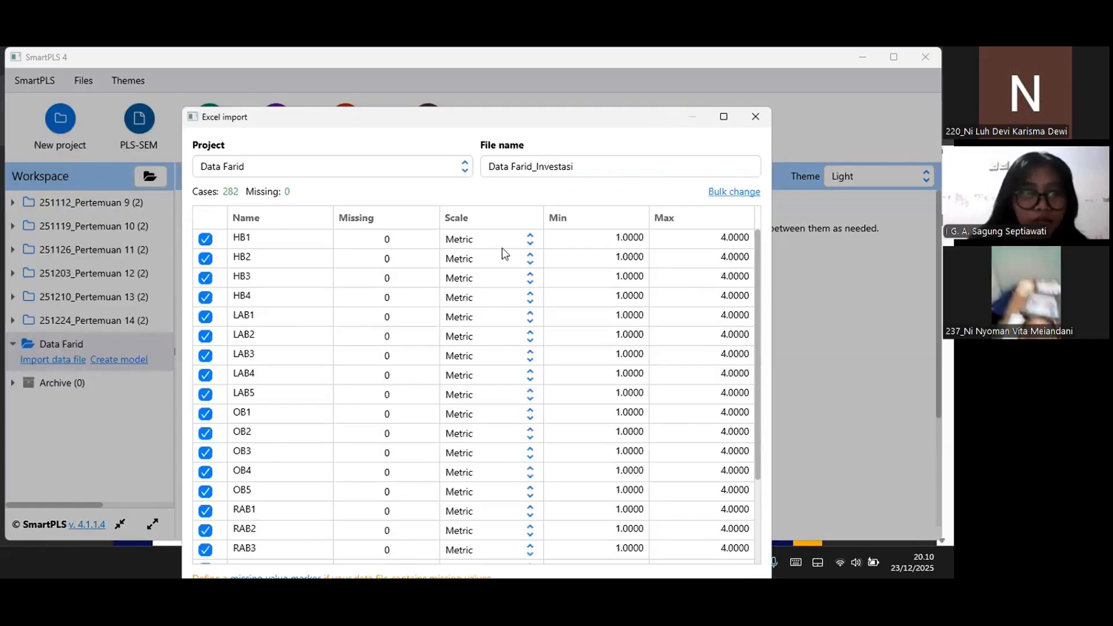
# Import the Data Farid_Investasi data file into the Data Farid project, review its indicator statistics, and return to the workspace.
pyautogui.moveTo(475, 117); pyautogui.dragTo(364, 79)
pyautogui.moveTo(71, 218); pyautogui.dragTo(73, 217)
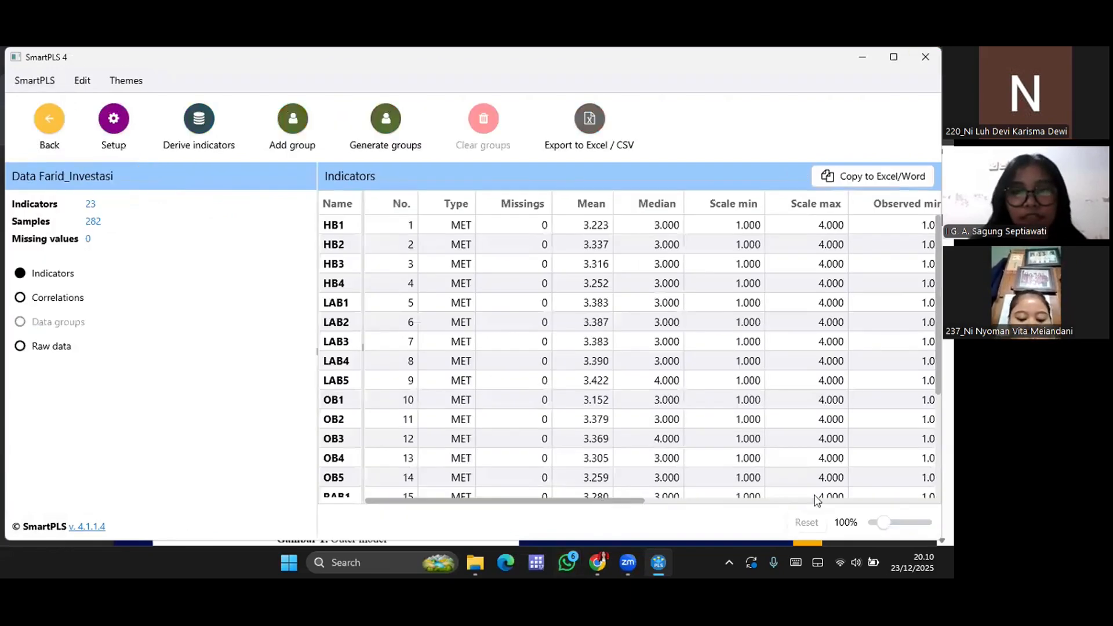
pyautogui.click(882, 501)
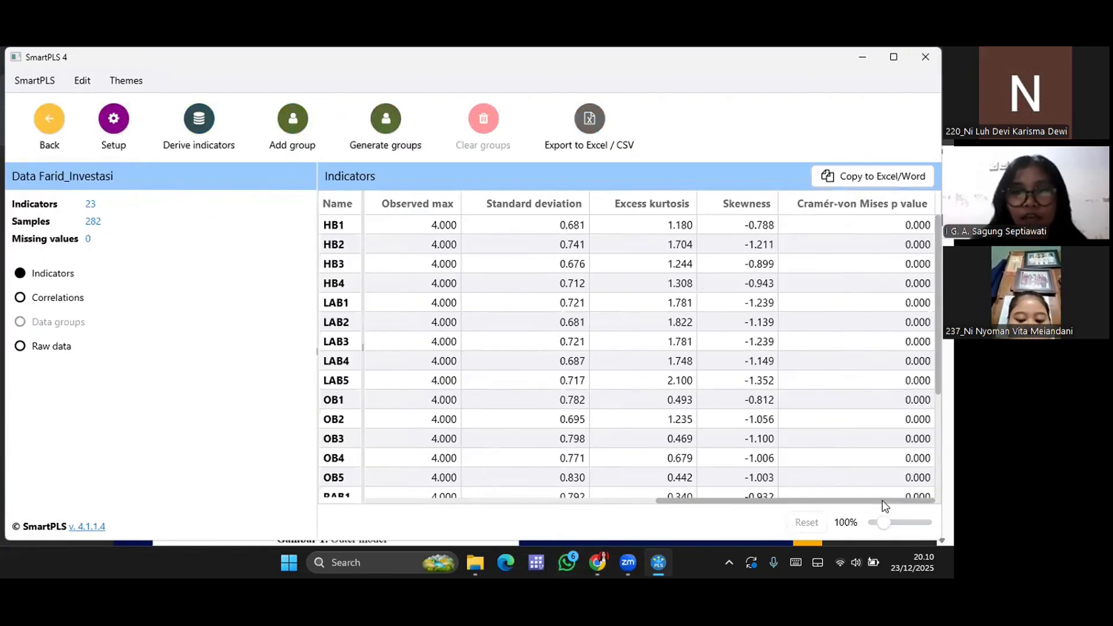
pyautogui.click(49, 118)
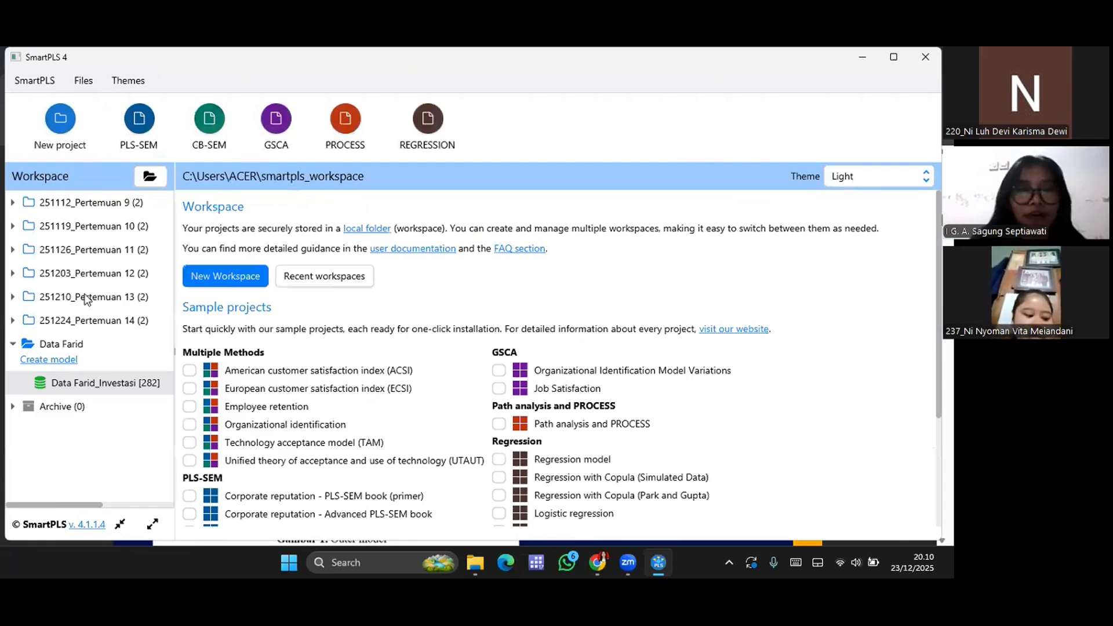
# Create a PLS-SEM model named "Daata Farid" in the Data Farid project.
pyautogui.click(74, 359)
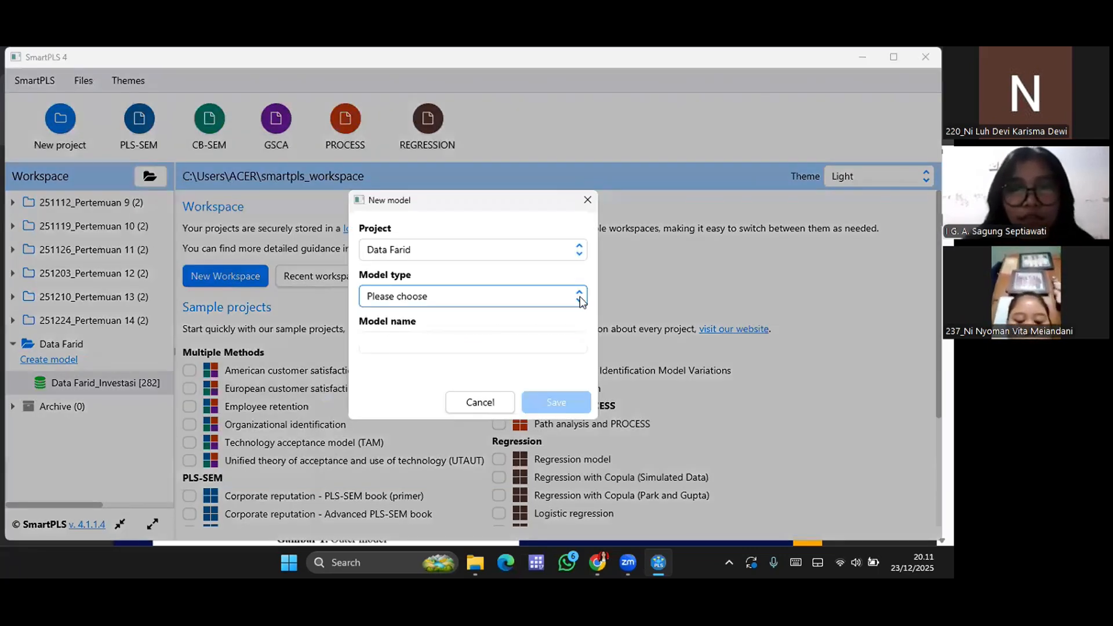
pyautogui.click(579, 296)
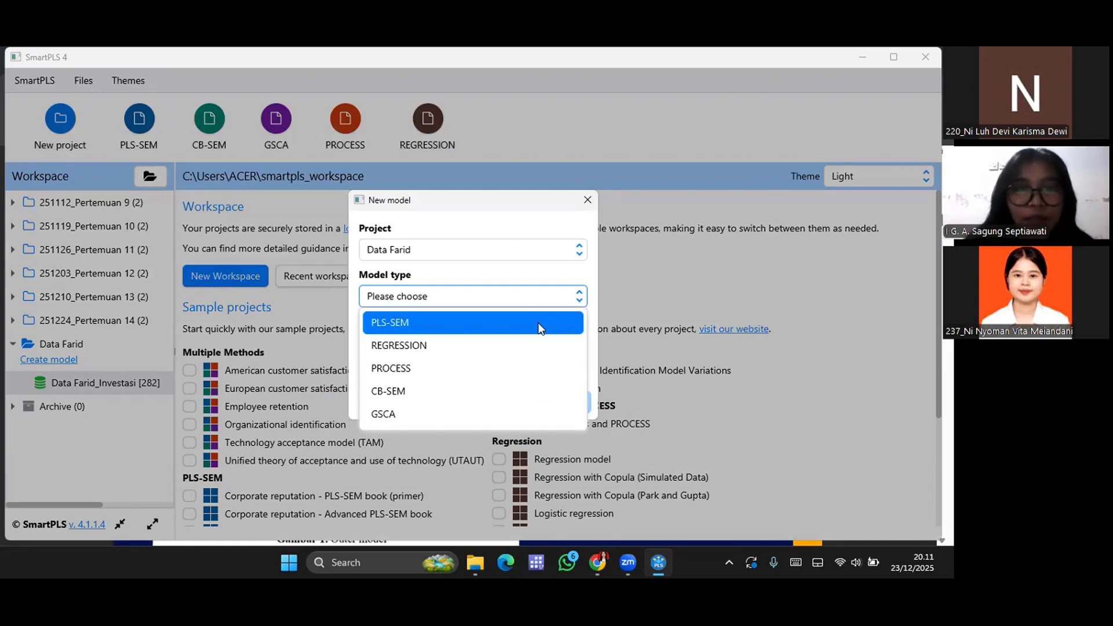
pyautogui.click(538, 323)
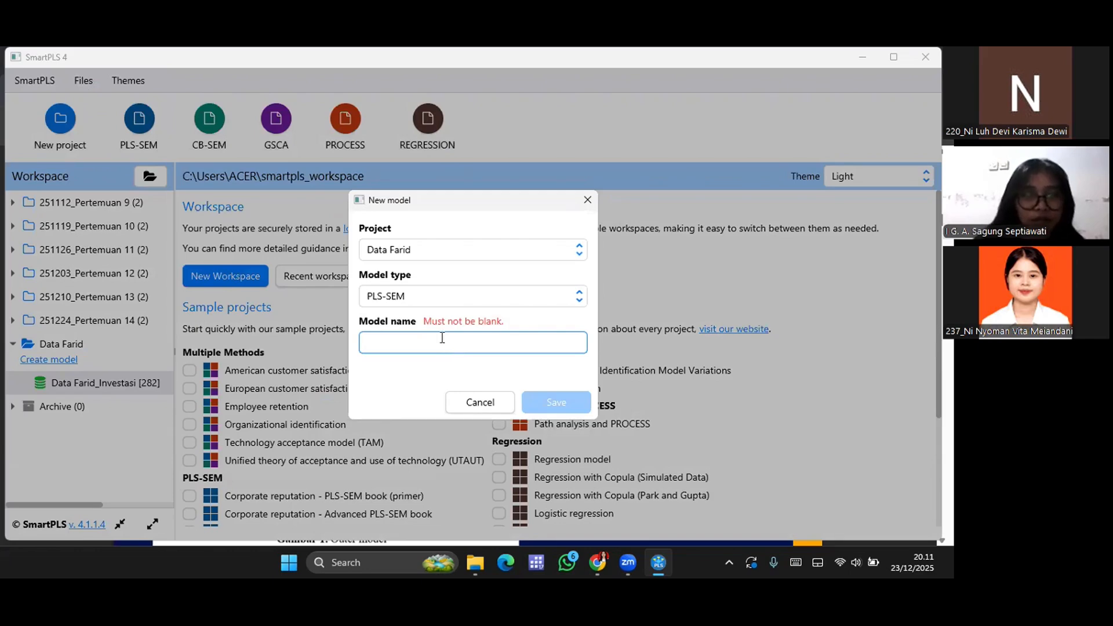
pyautogui.write('D')
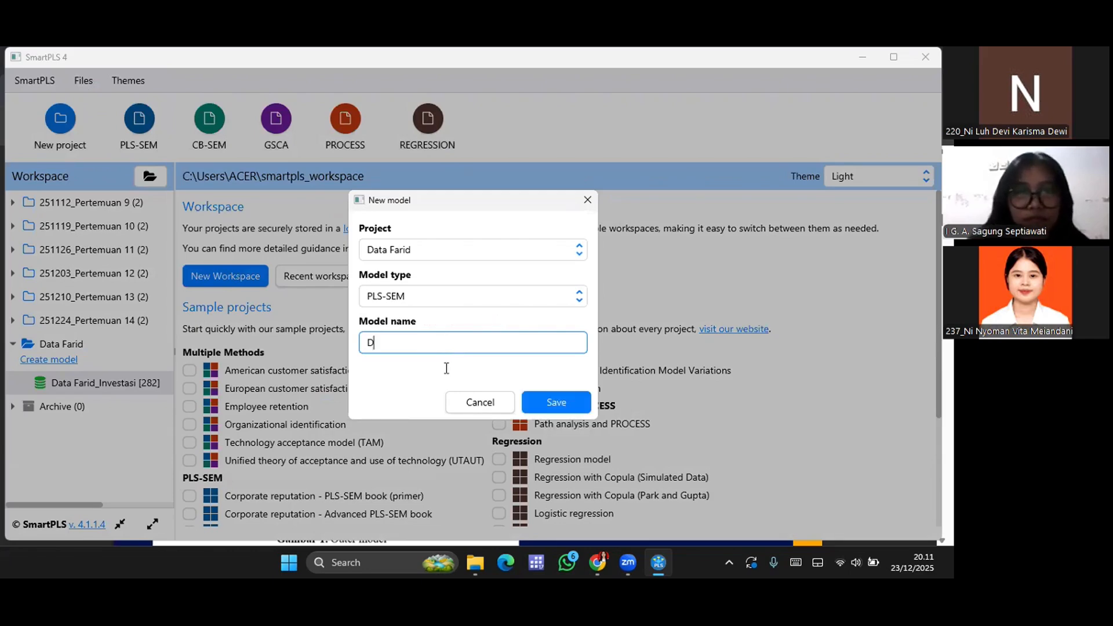
pyautogui.write('aata Farid')
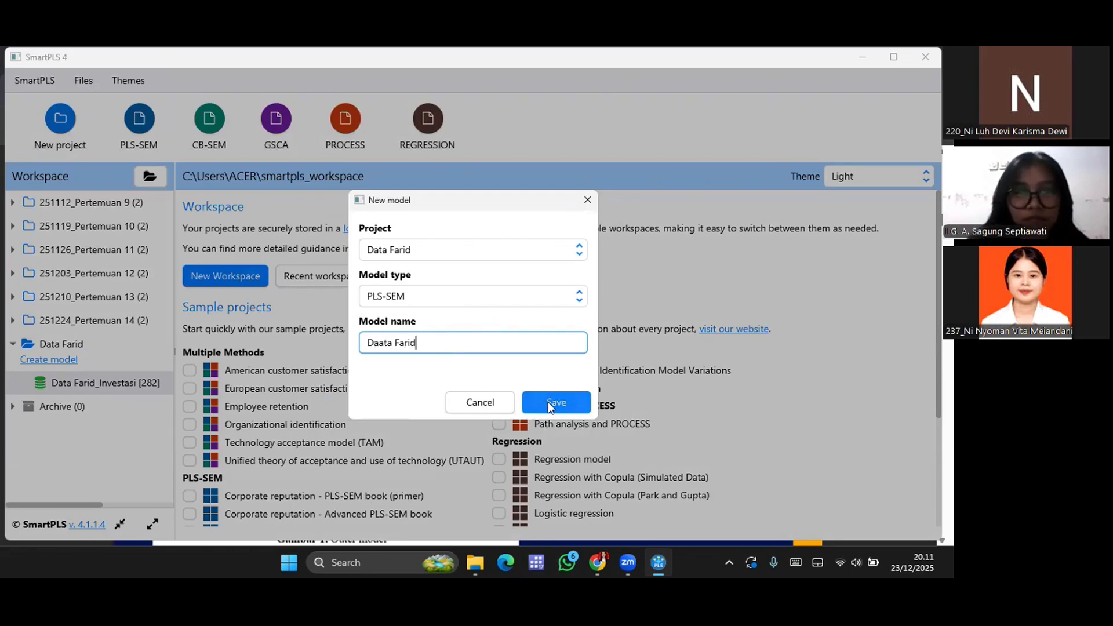
pyautogui.click(549, 403)
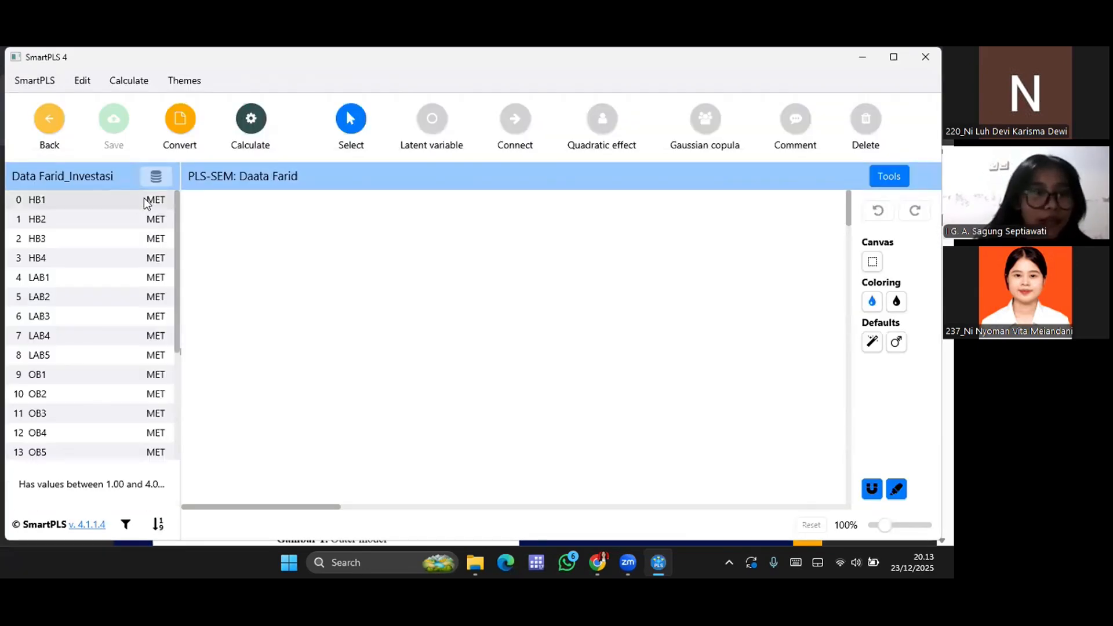
# Add a latent variable named "Herding Bias" to the canvas from the indicators HB1 to HB4.
pyautogui.hotkey('shift', 'Down')
pyautogui.hotkey('shift', 'Down')
pyautogui.hotkey('shift', 'Down')
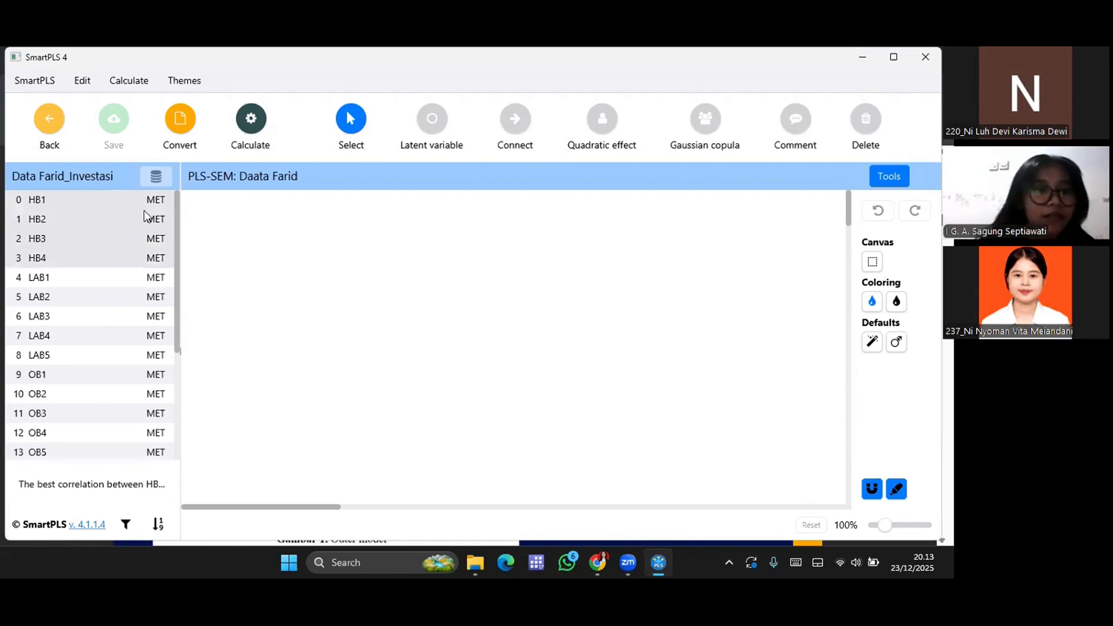
pyautogui.moveTo(146, 215); pyautogui.dragTo(369, 279)
pyautogui.write('Herding bias')
pyautogui.press('BackSpace')
pyautogui.press('BackSpace')
pyautogui.press('BackSpace')
pyautogui.press('BackSpace')
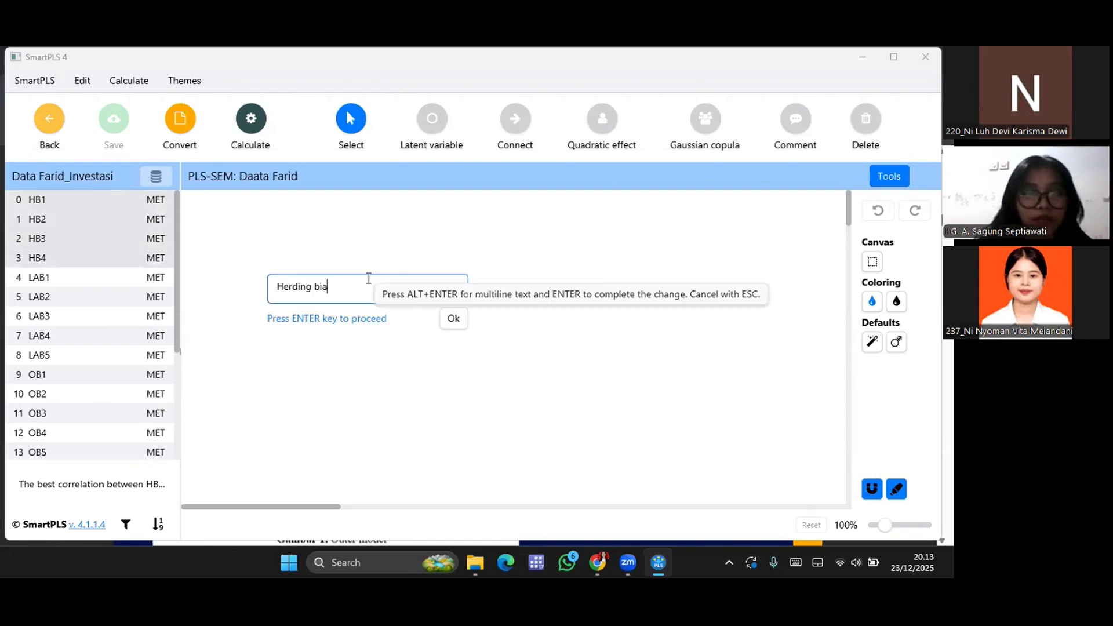
pyautogui.write('Bias')
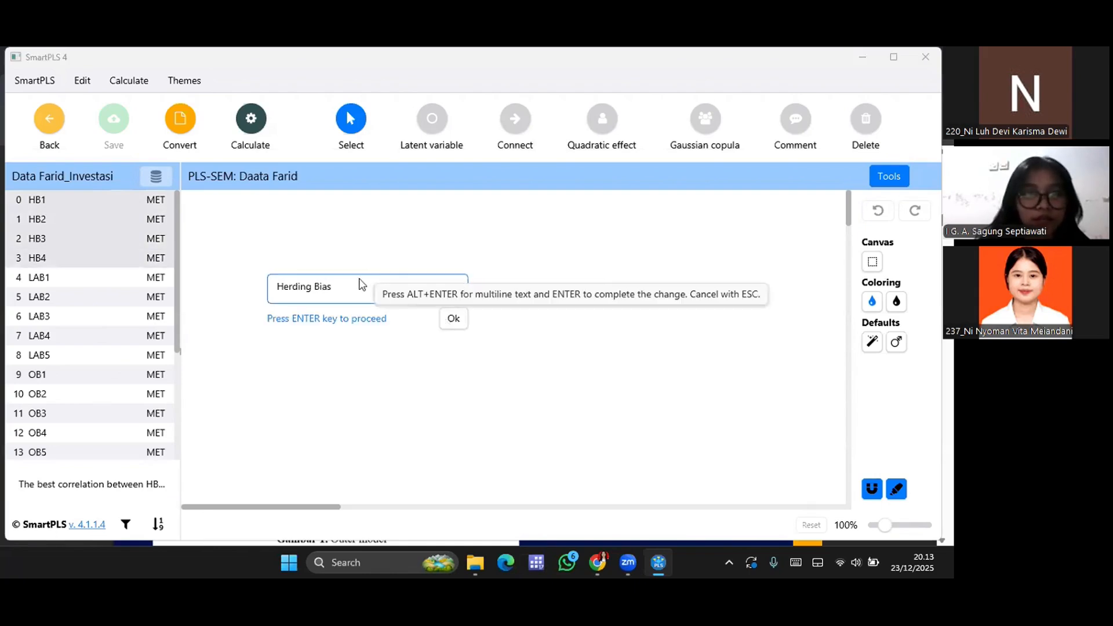
pyautogui.press('Return')
# Add a latent variable named "Loss Aversion Bias" below Herding Bias from the indicators LAB1 to LAB5.
pyautogui.click(880, 526)
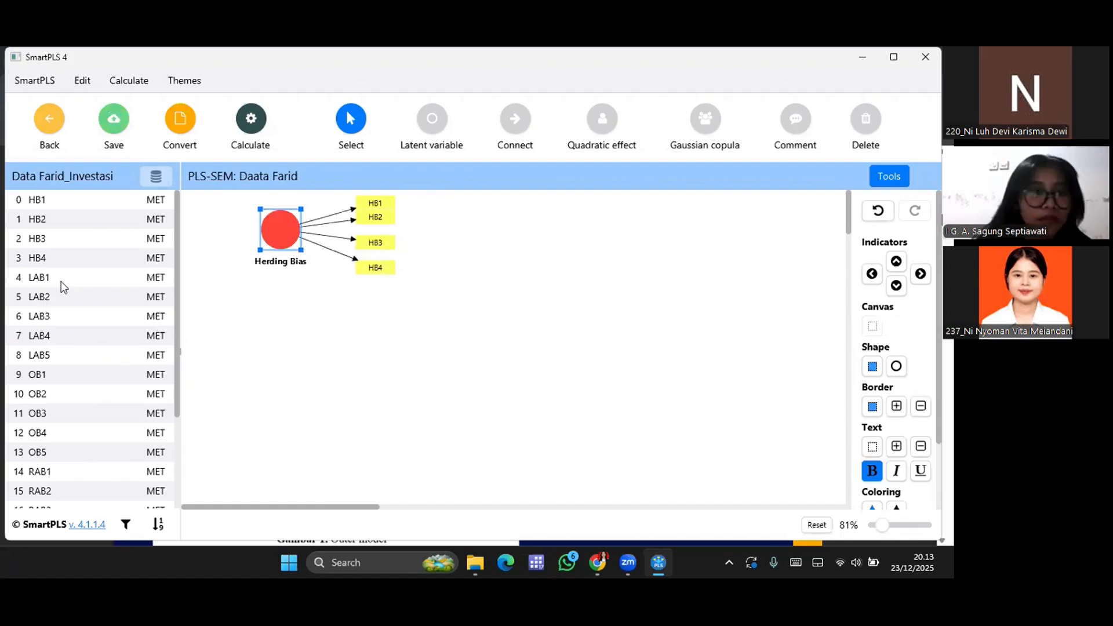
pyautogui.moveTo(66, 282); pyautogui.dragTo(350, 357)
pyautogui.write('Loss ')
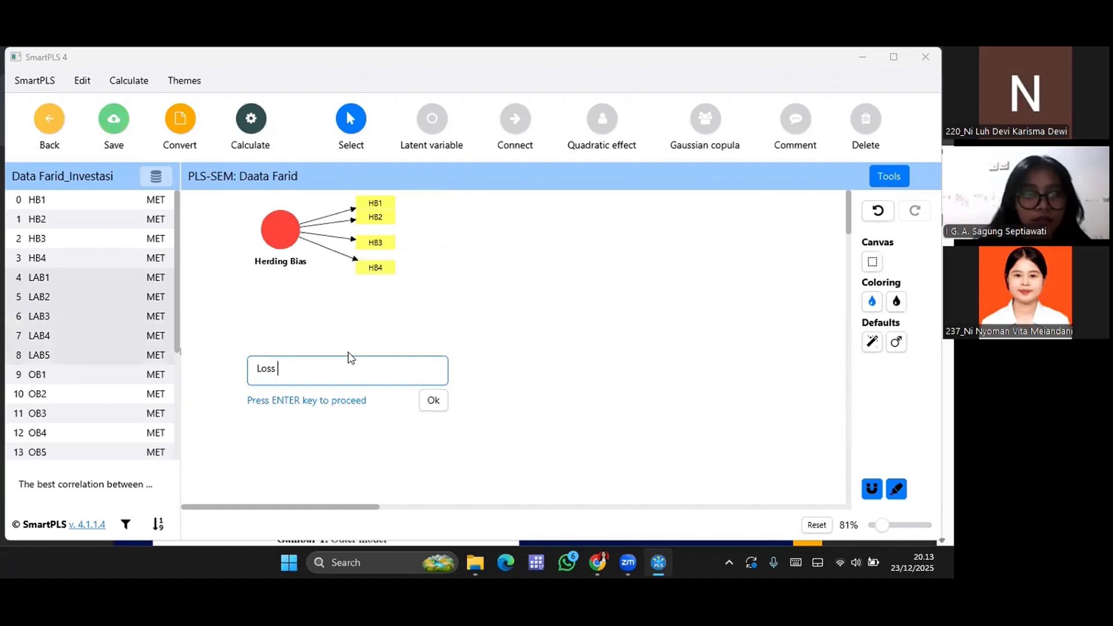
pyautogui.write('Aversion Bias')
pyautogui.press('Return')
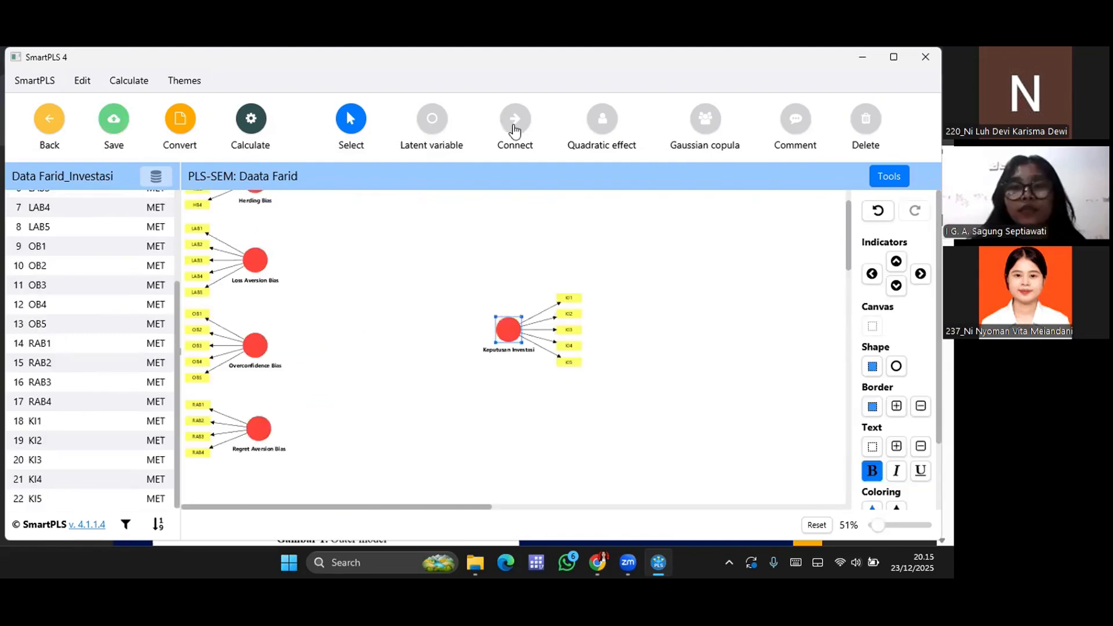
# Connect Herding Bias, Loss Aversion Bias, Overconfidence Bias and Regret Aversion Bias each with a path to Keputusan Investasi.
pyautogui.click(515, 130)
pyautogui.scroll(1, 277, 421)
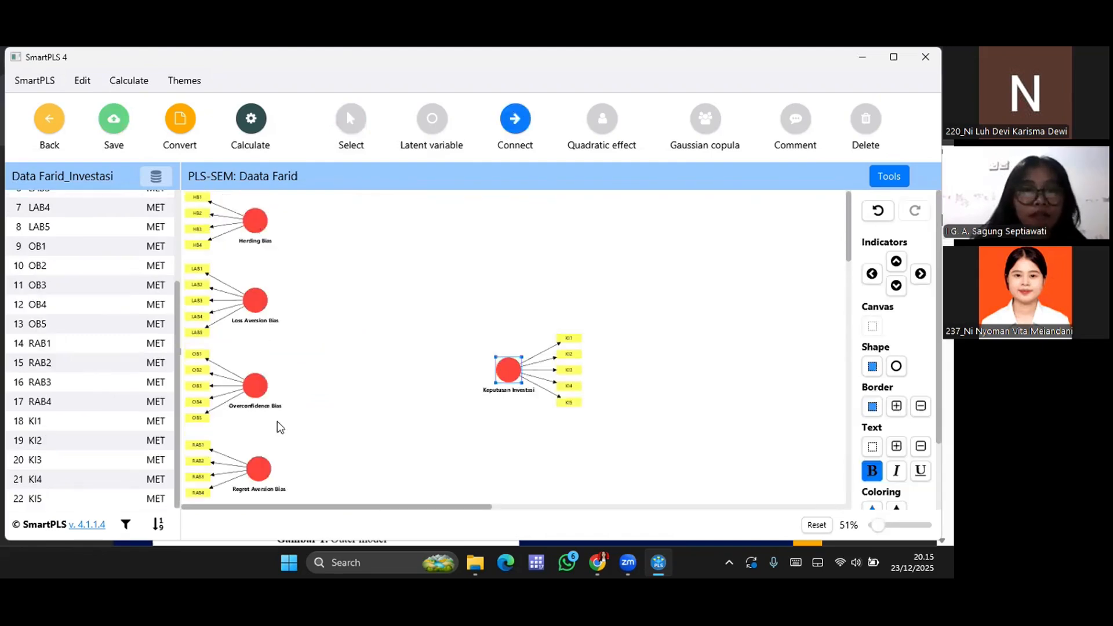
pyautogui.click(253, 224)
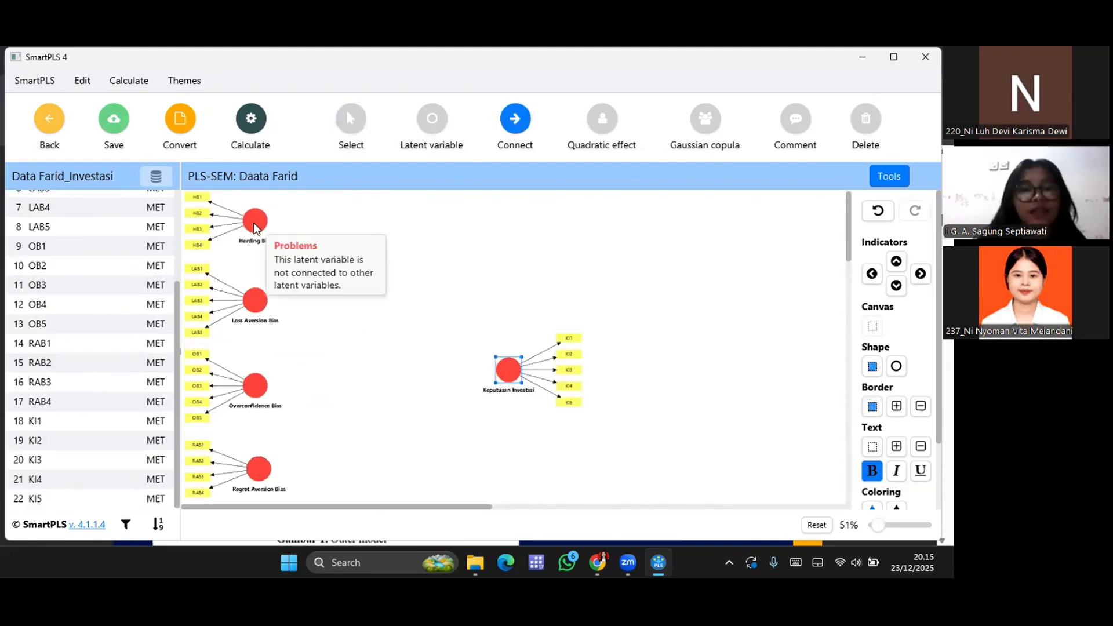
pyautogui.click(494, 364)
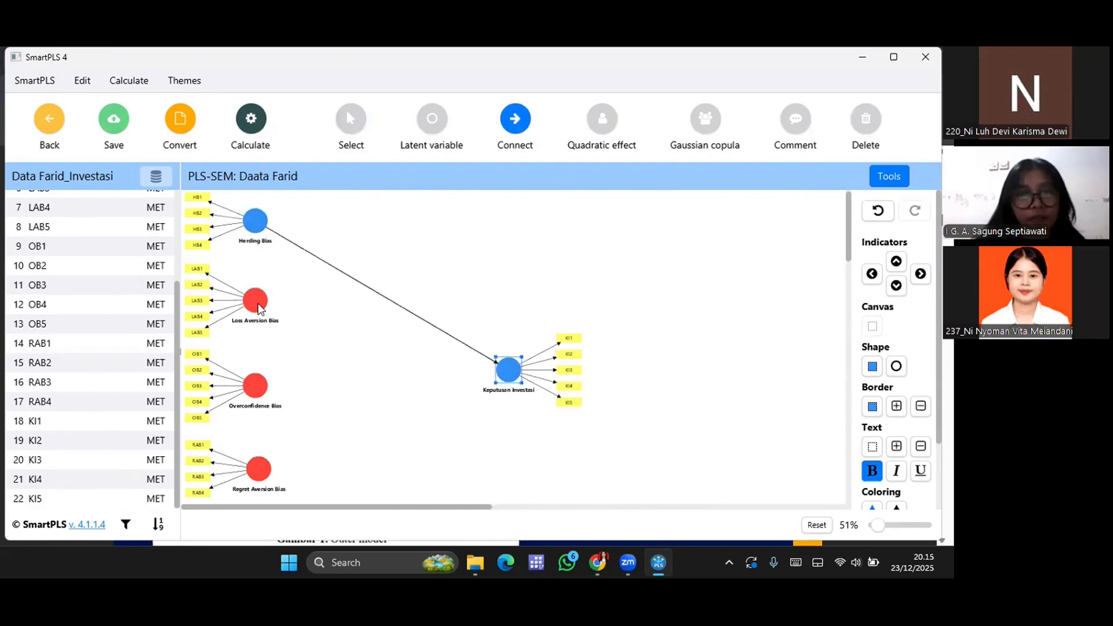
pyautogui.click(255, 300)
pyautogui.click(497, 366)
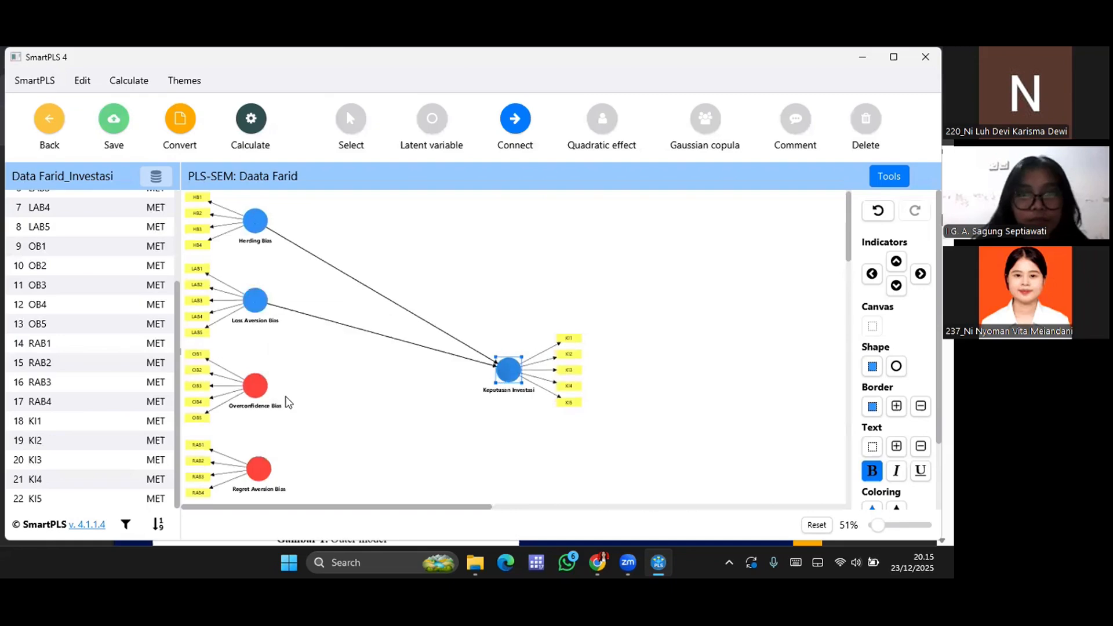
pyautogui.click(267, 472)
pyautogui.click(503, 369)
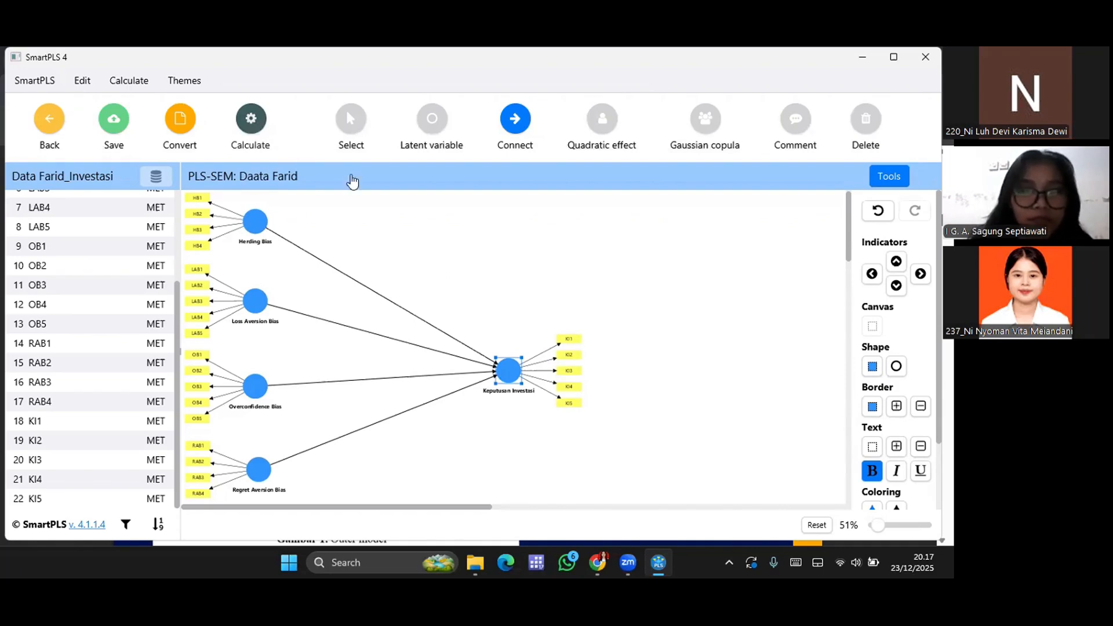
# Run the PLS-SEM algorithm on the model and look through the list of final results and quality criteria.
pyautogui.click(251, 123)
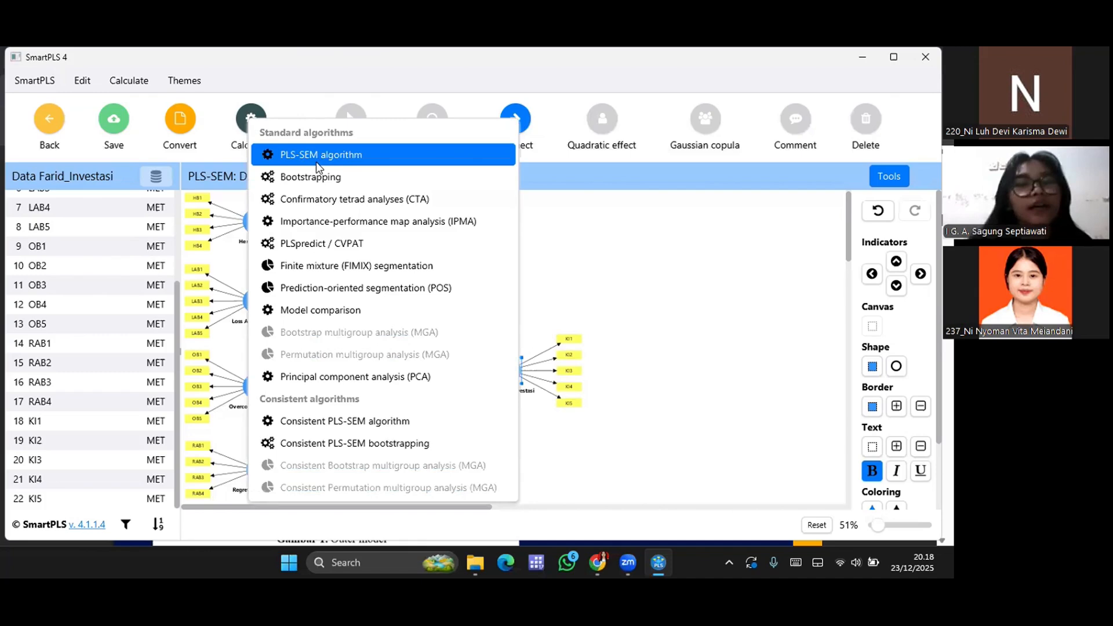
pyautogui.click(316, 167)
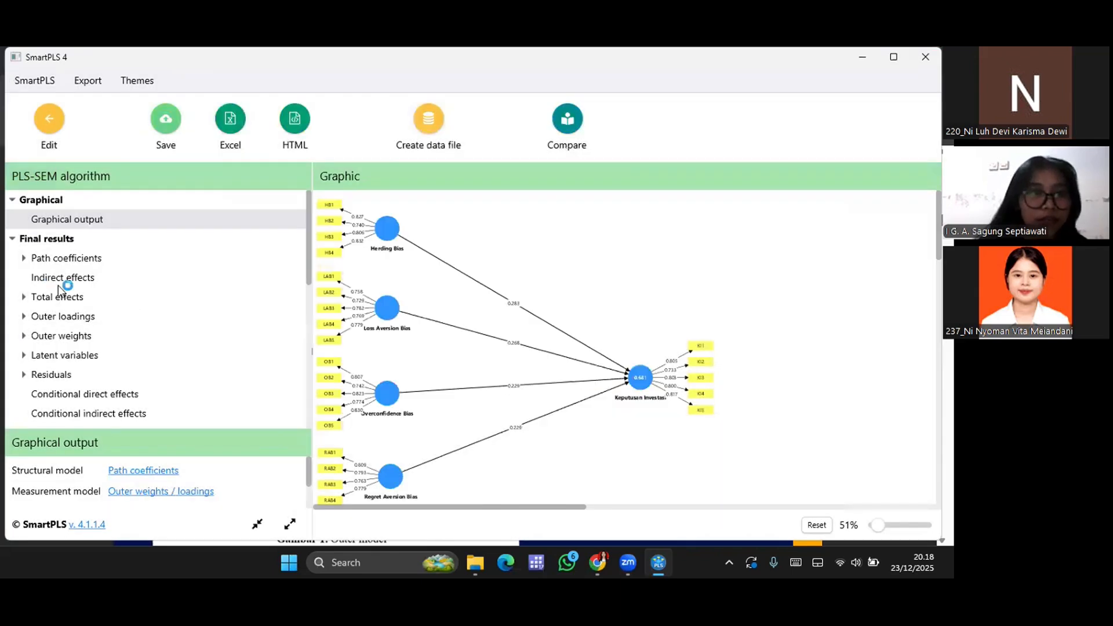
pyautogui.scroll(-2, 61, 287)
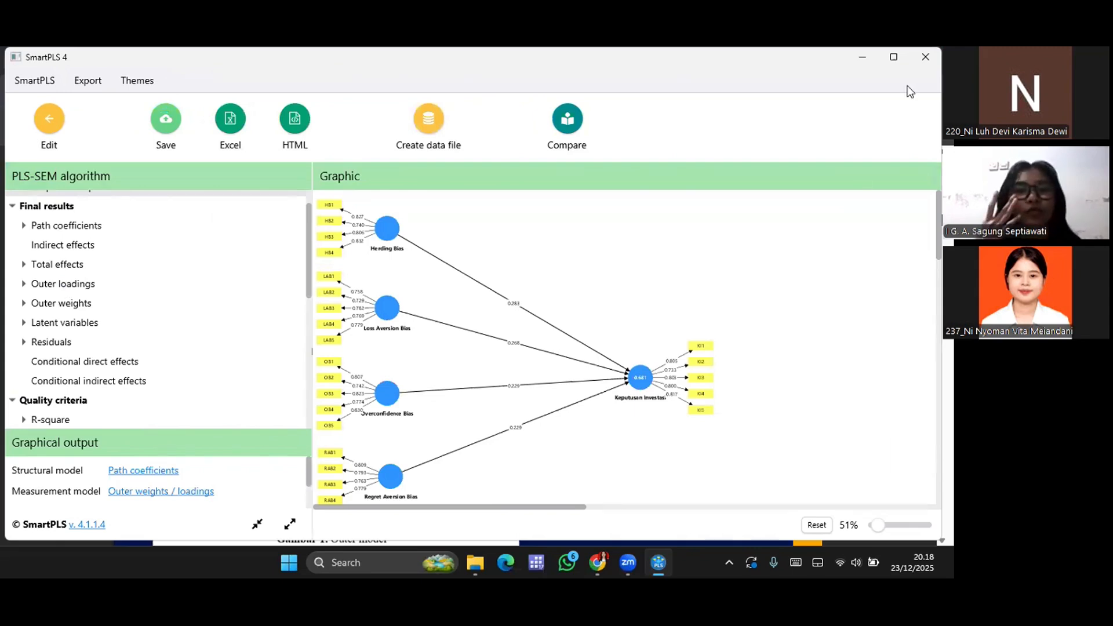
# Switch to the presentation PDF in Chrome and go to the Fornell dan Larcker table on page 9.
pyautogui.hotkey('alt', 'Tab')
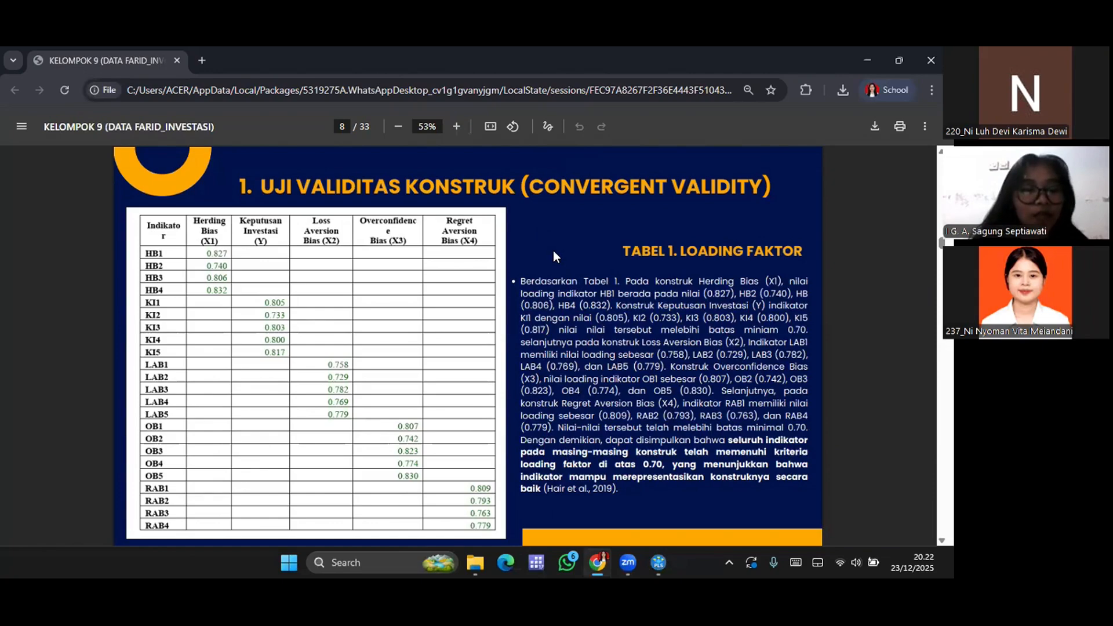
pyautogui.press('pagedown')
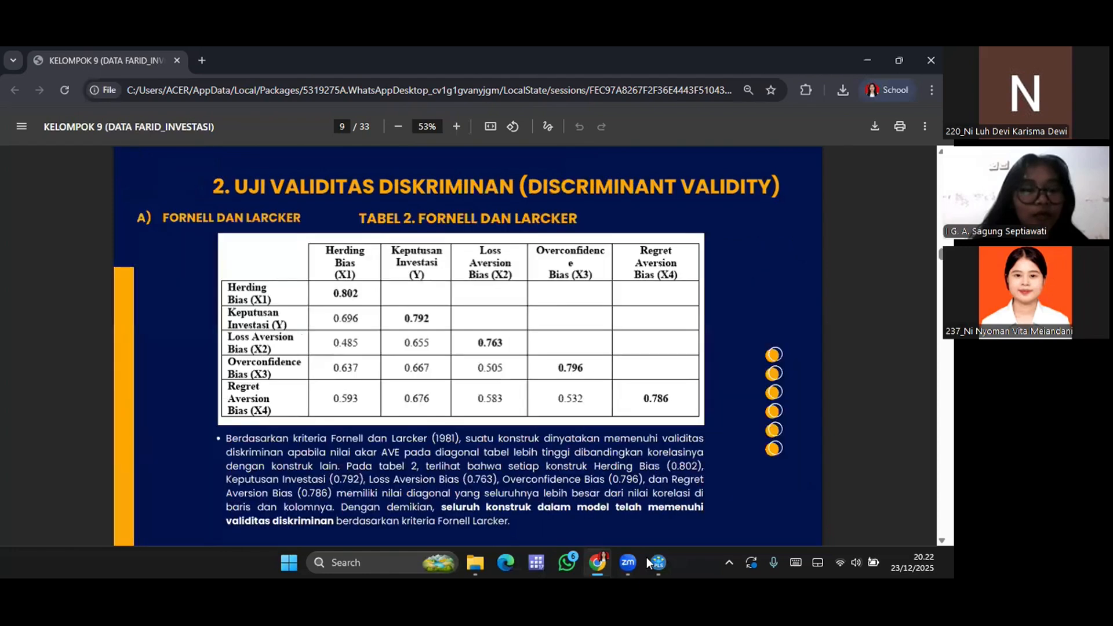
# Switch back to SmartPLS and examine the Fornell-Larcker criterion table under discriminant validity across all constructs.
pyautogui.moveTo(651, 563)
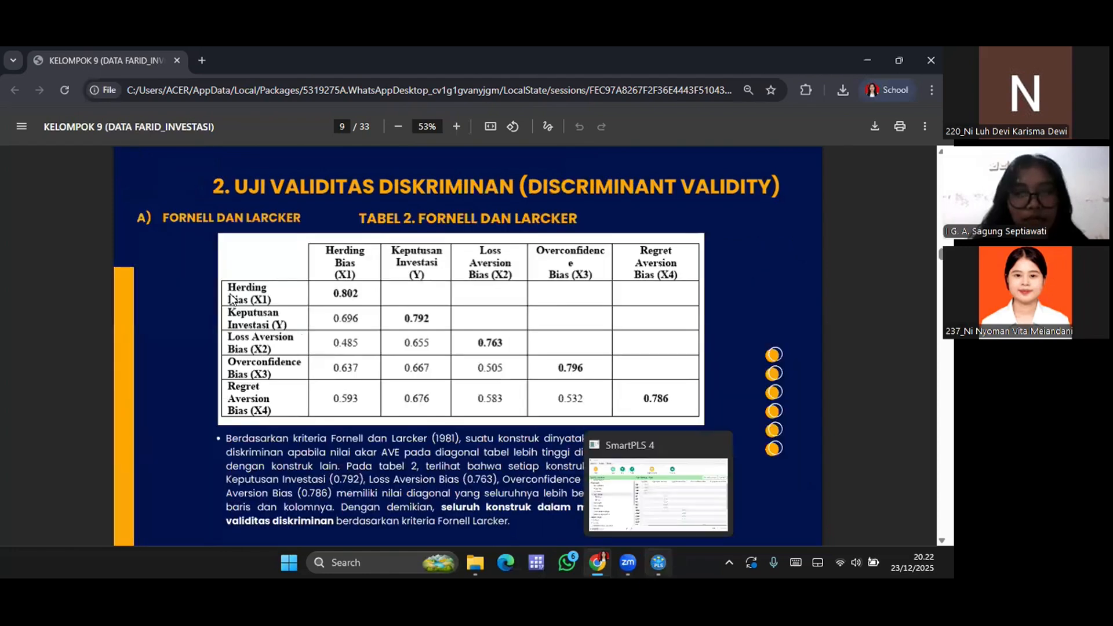
pyautogui.click(658, 562)
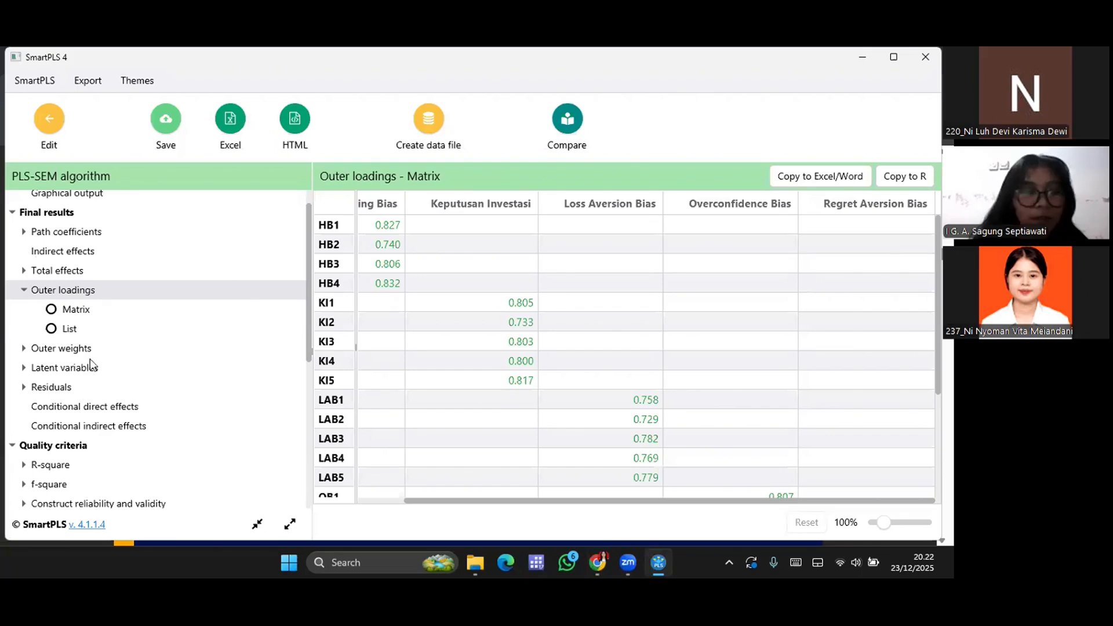
pyautogui.scroll(-5, 90, 359)
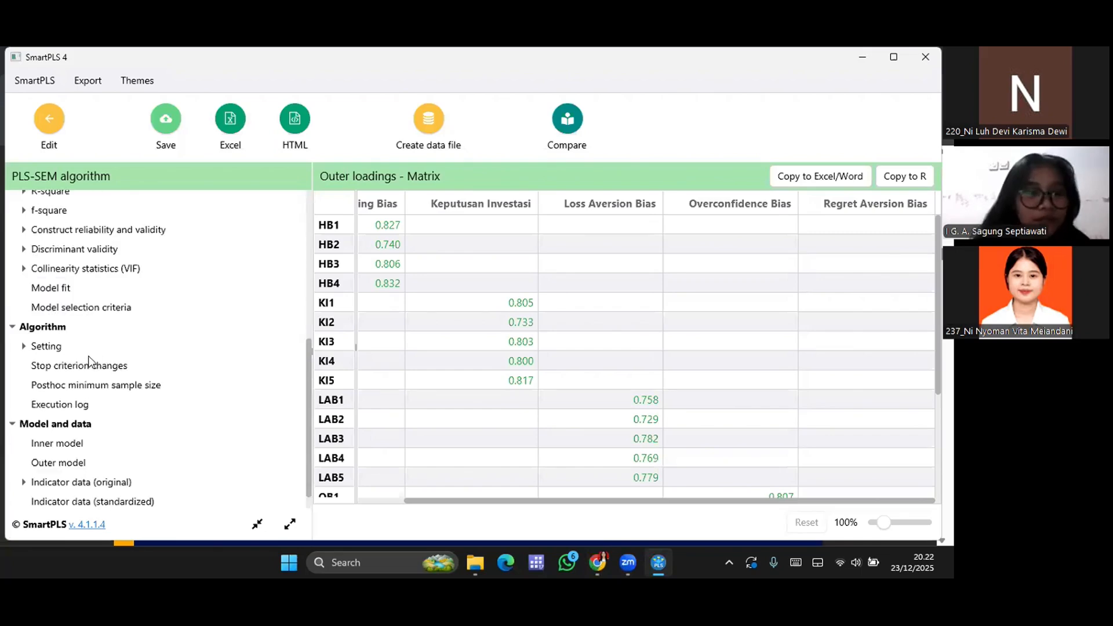
pyautogui.scroll(2, 89, 358)
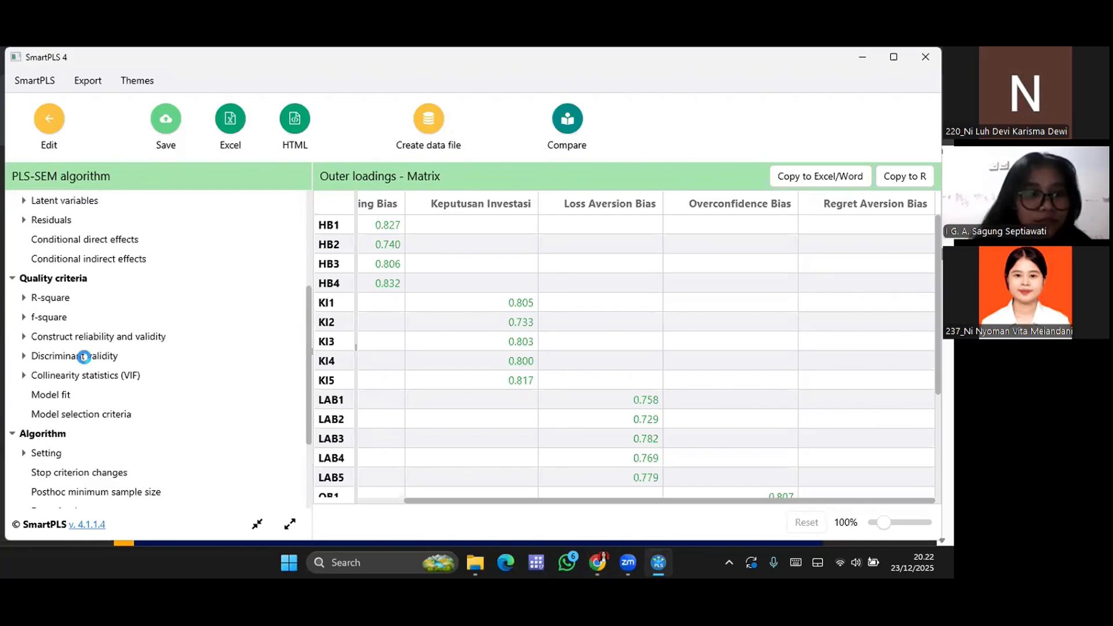
pyautogui.click(87, 358)
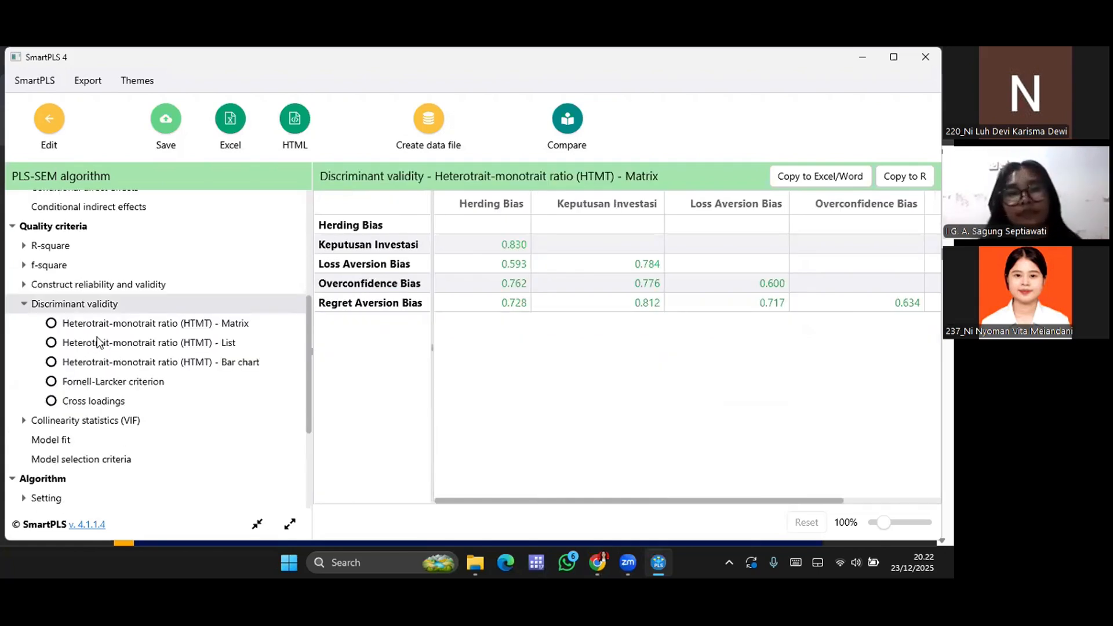
pyautogui.scroll(-2, 99, 339)
pyautogui.click(97, 337)
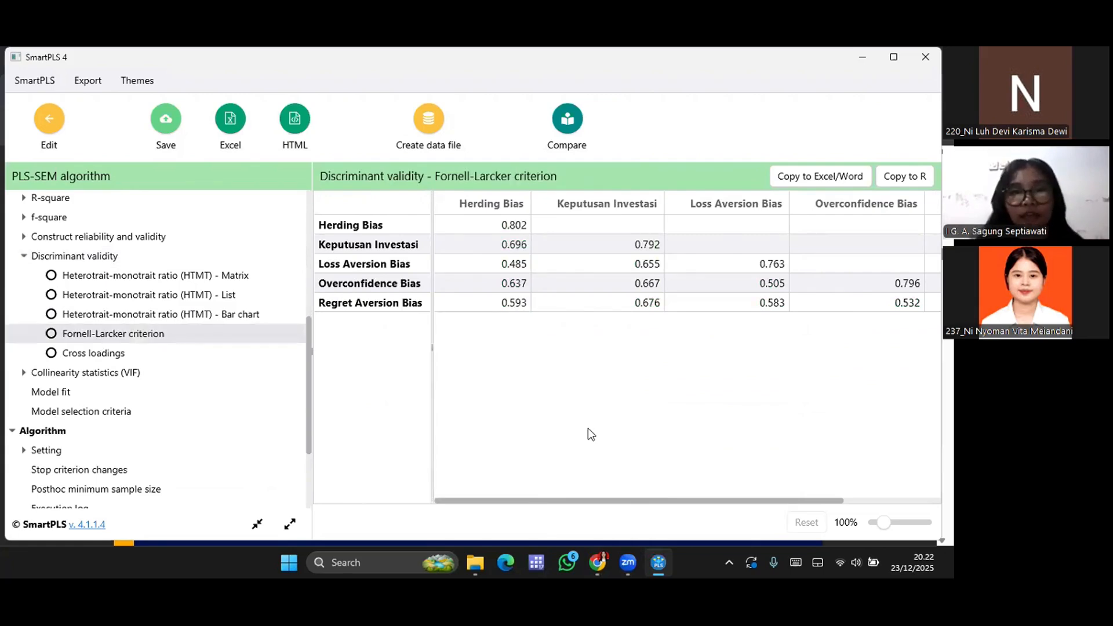
pyautogui.hscroll(3, 588, 434)
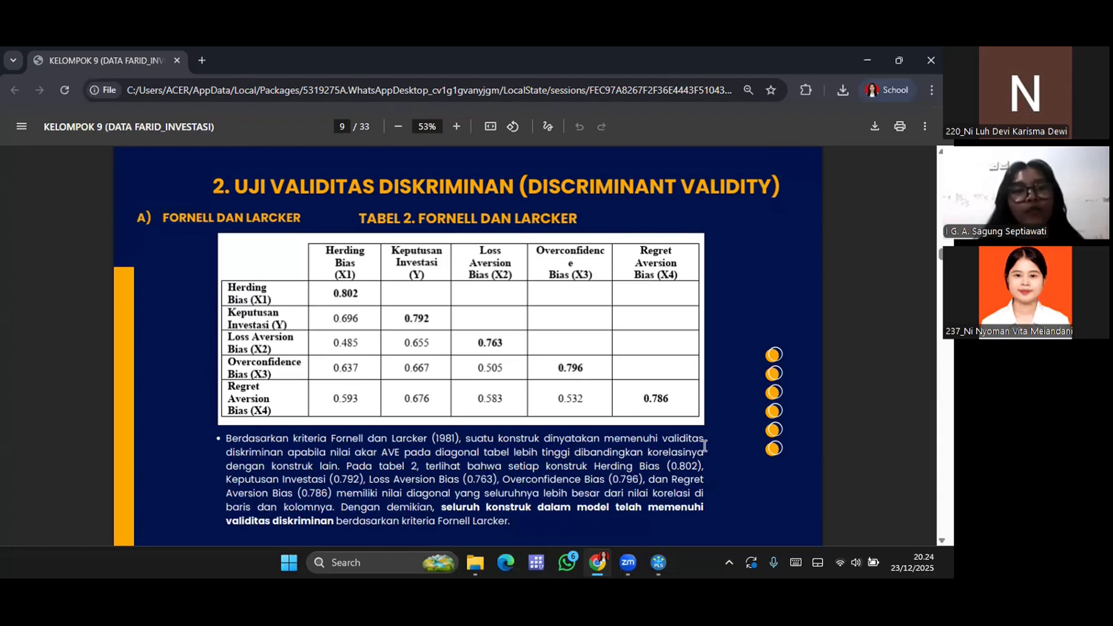
# Advance the presentation PDF to the HTMT table on page 10, and return to SmartPLS to view the Fornell-Larcker table's remaining columns.
pyautogui.press('Right')
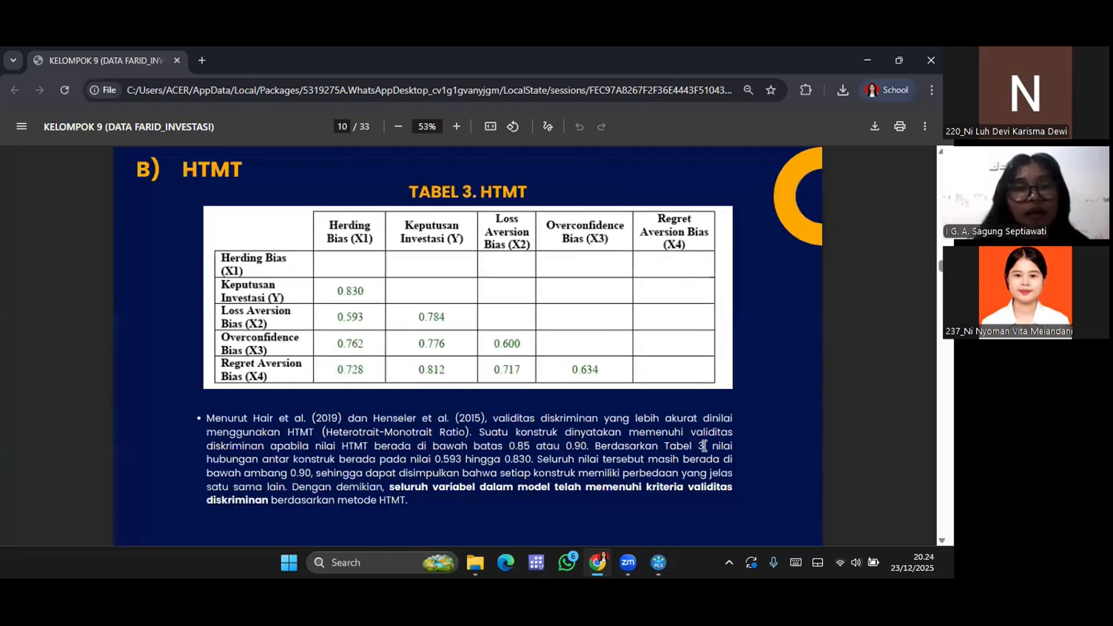
pyautogui.moveTo(650, 559)
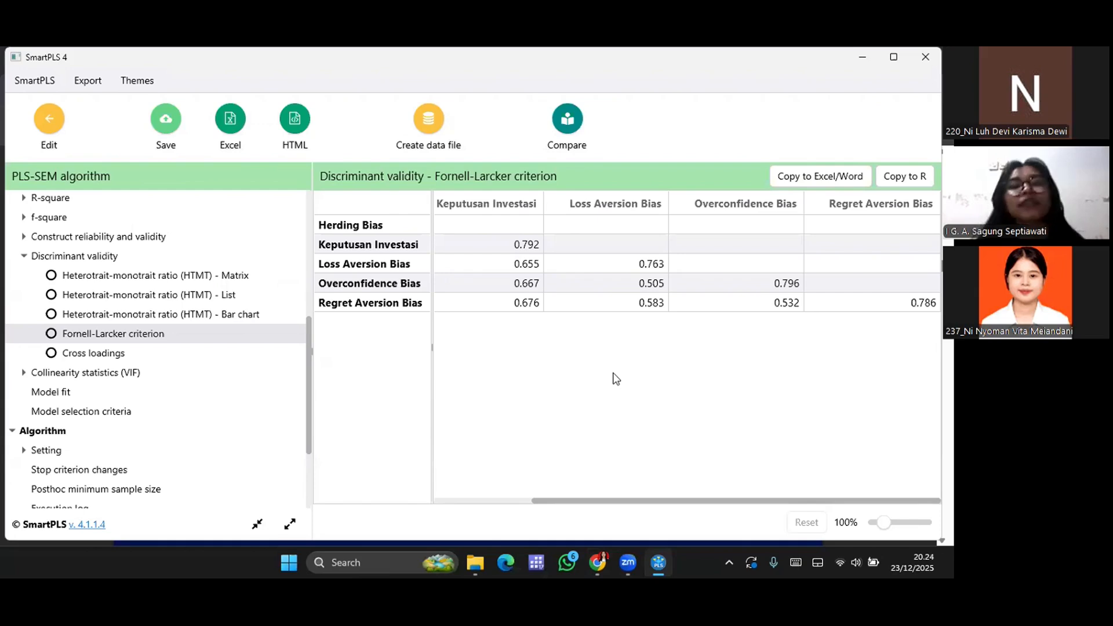
pyautogui.hscroll(3, 617, 379)
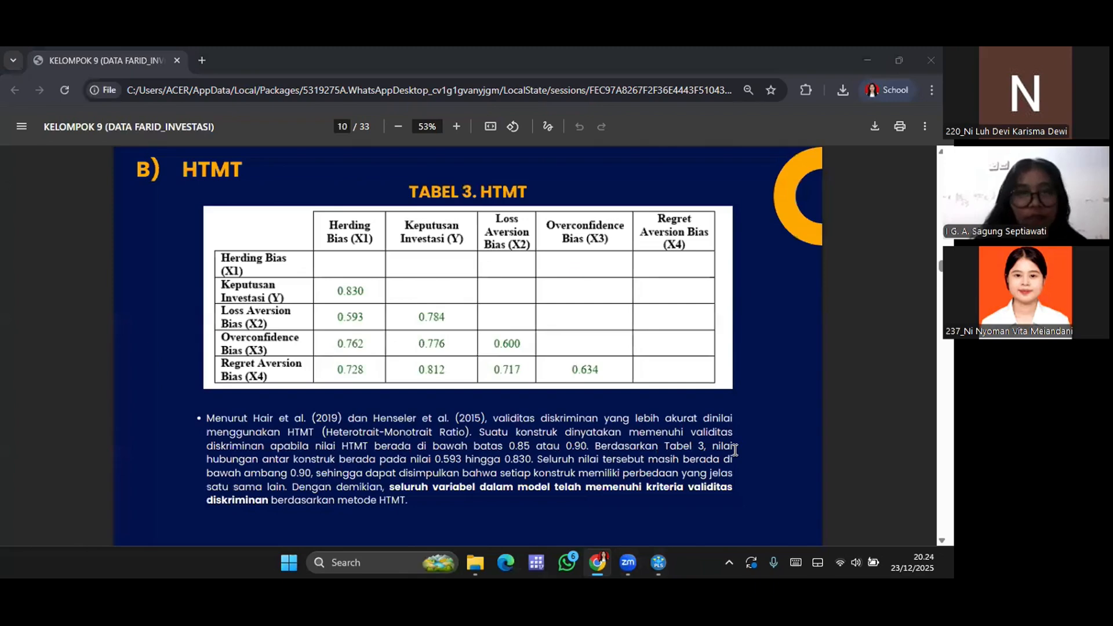
# Go to the Cross Loading table on page 11 of the presentation PDF and compare it with the cross loadings results in SmartPLS.
pyautogui.scroll(-5, 739, 279)
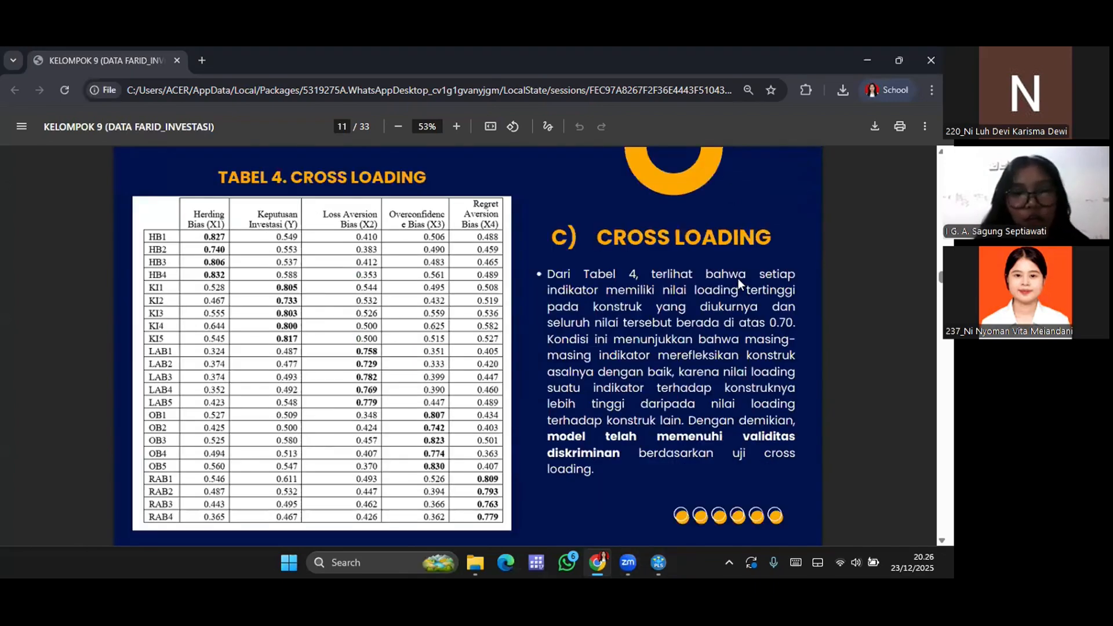
pyautogui.click(660, 561)
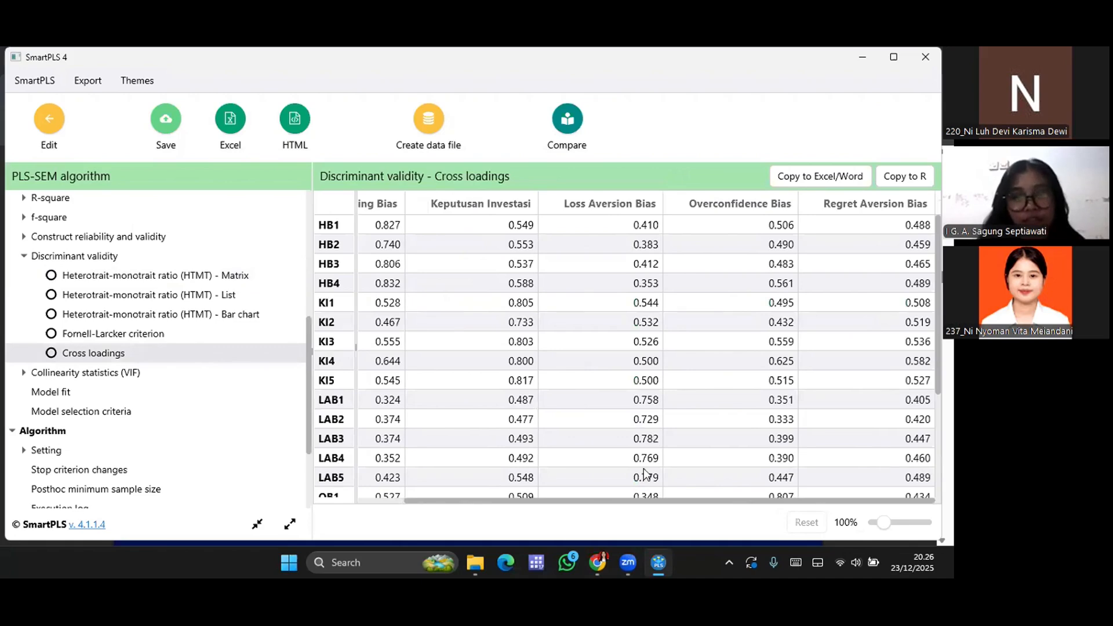
pyautogui.click(597, 562)
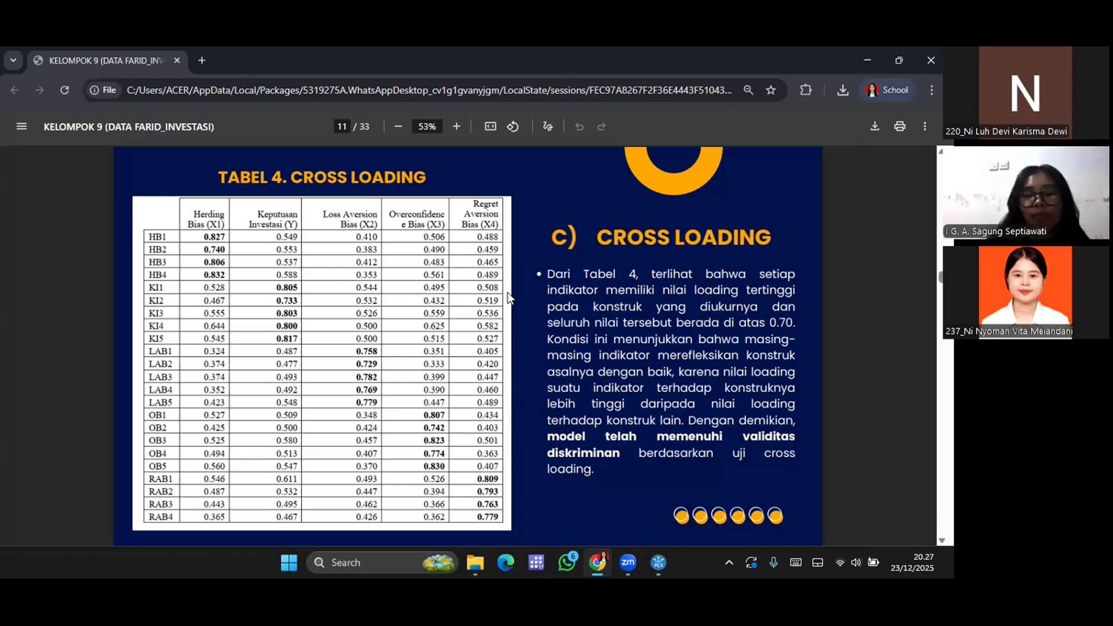
# Advance the presentation PDF to the Composite Reliability table on page 12, and view the construct reliability and validity overview in SmartPLS.
pyautogui.press('Right')
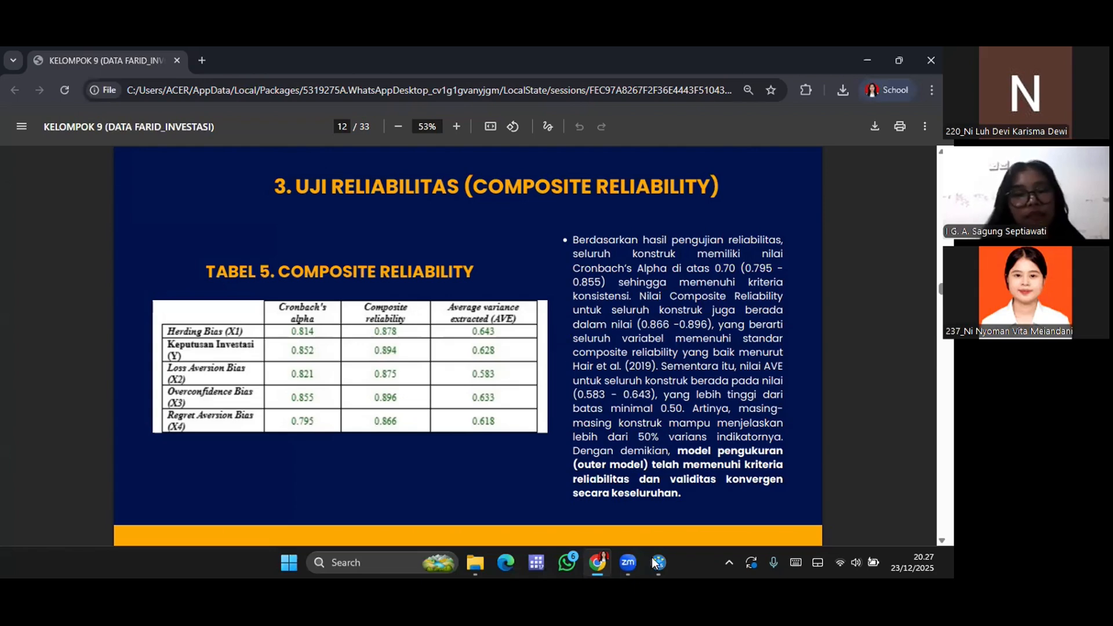
pyautogui.moveTo(651, 558)
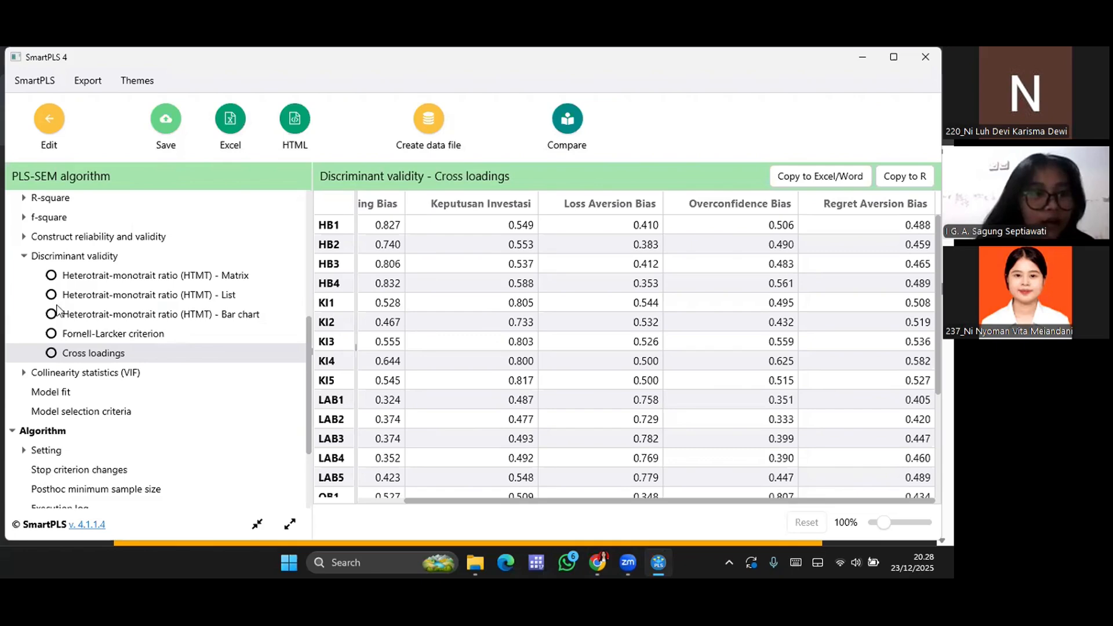
pyautogui.scroll(1, 58, 310)
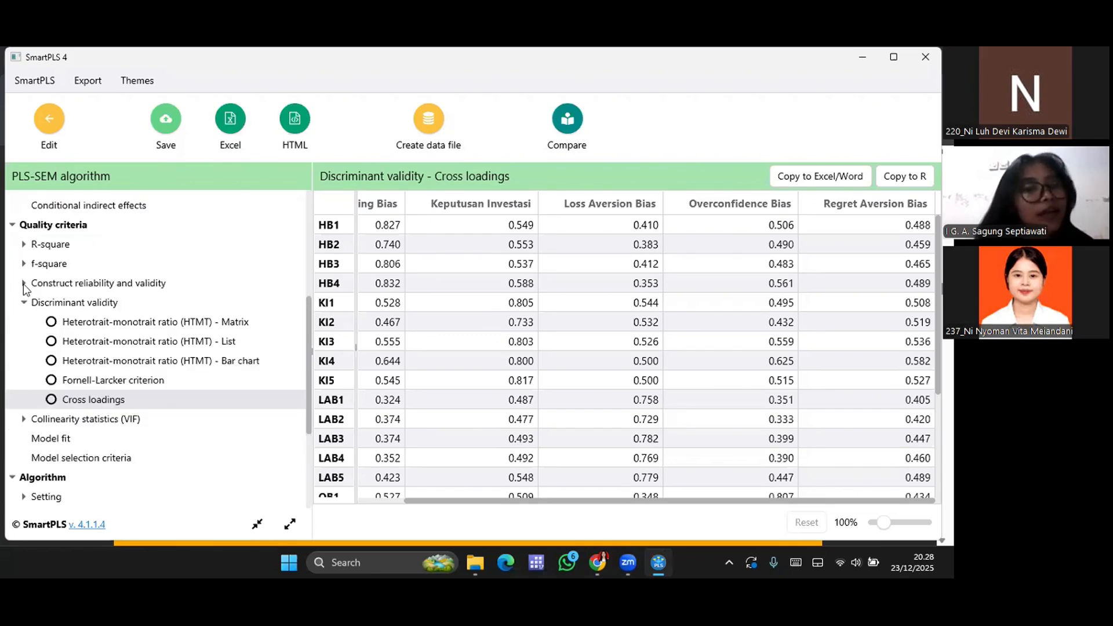
pyautogui.click(23, 283)
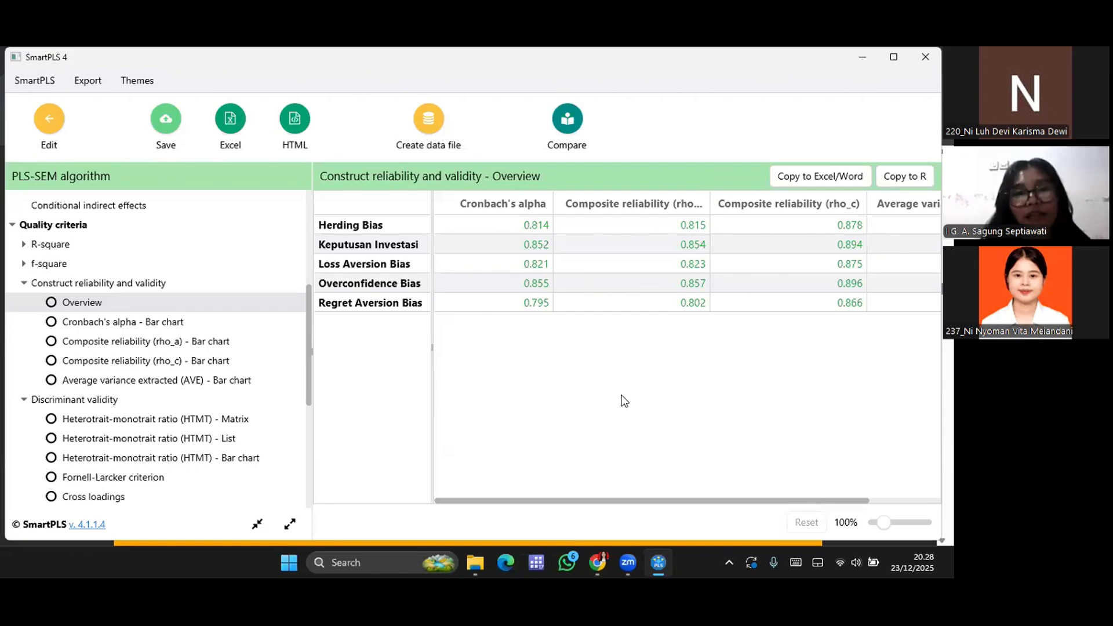
pyautogui.hscroll(2, 624, 400)
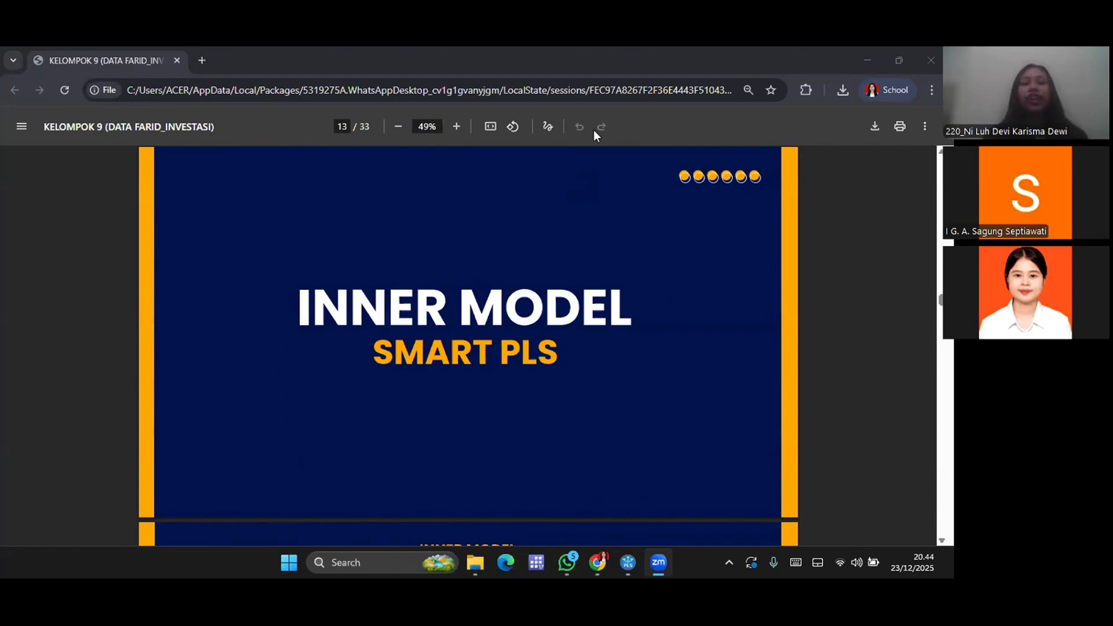
pyautogui.press('XF86AudioRaiseVolume')
pyautogui.press('XF86AudioRaiseVolume')
pyautogui.press('XF86AudioRaiseVolume')
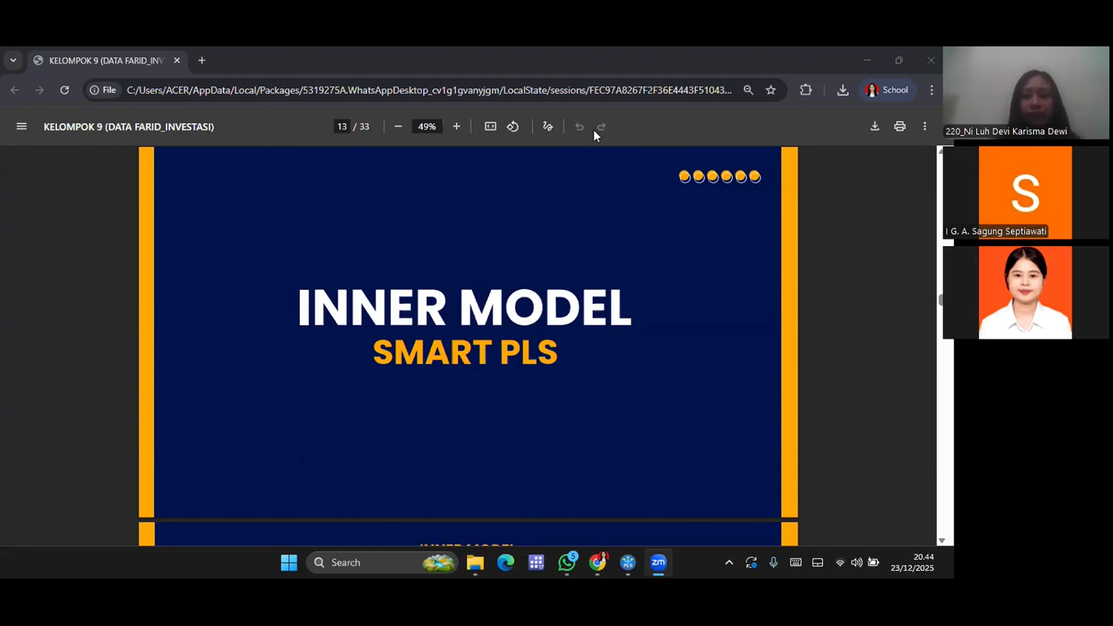
# Read through the presentation's inner model criteria and hypothesis slides up to the VIF and R-square tables on page 16.
pyautogui.scroll(-5, 665, 342)
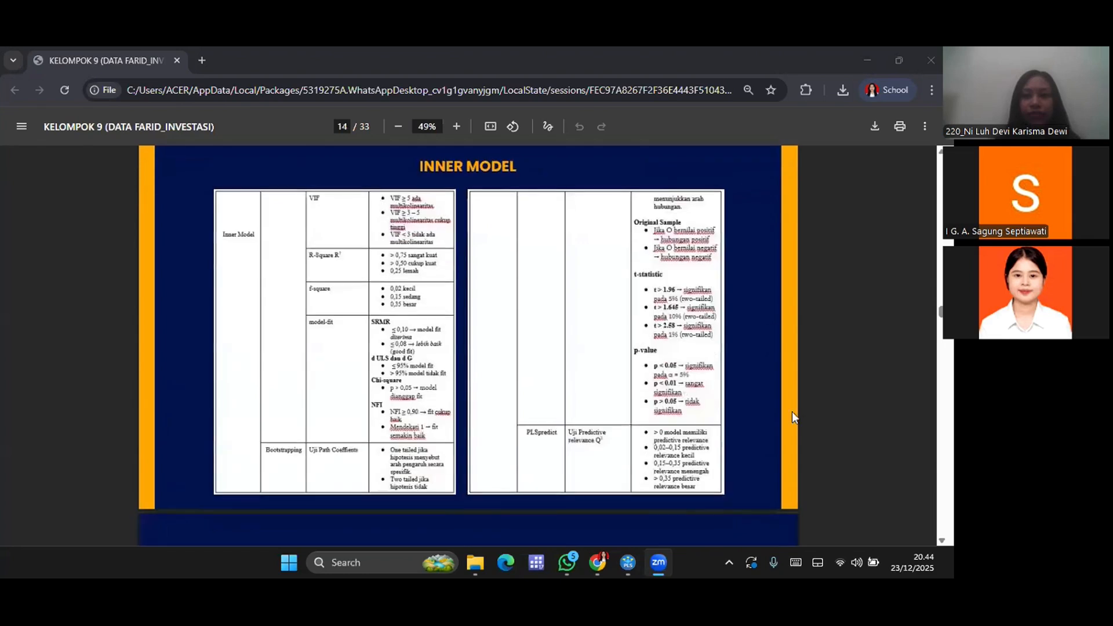
pyautogui.scroll(1, 826, 464)
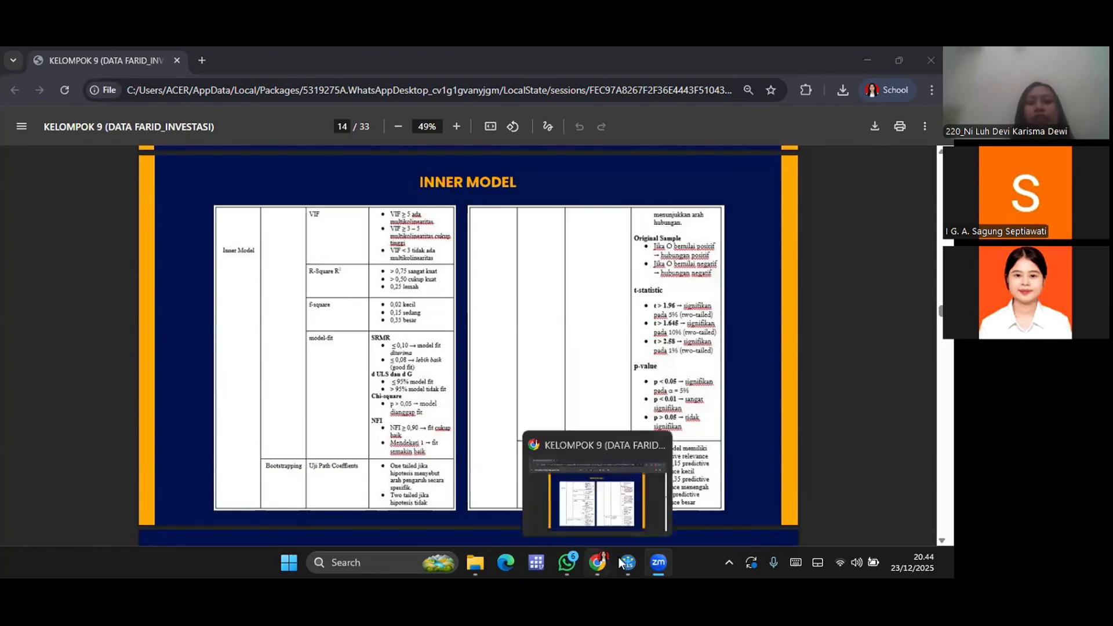
pyautogui.scroll(-6, 770, 493)
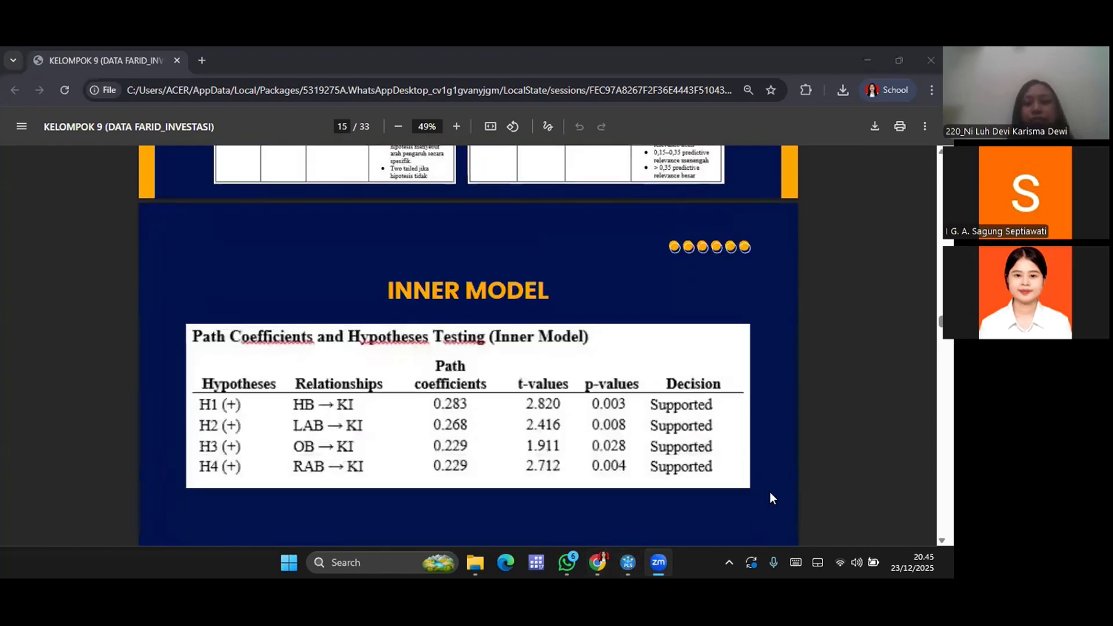
pyautogui.scroll(-5, 770, 493)
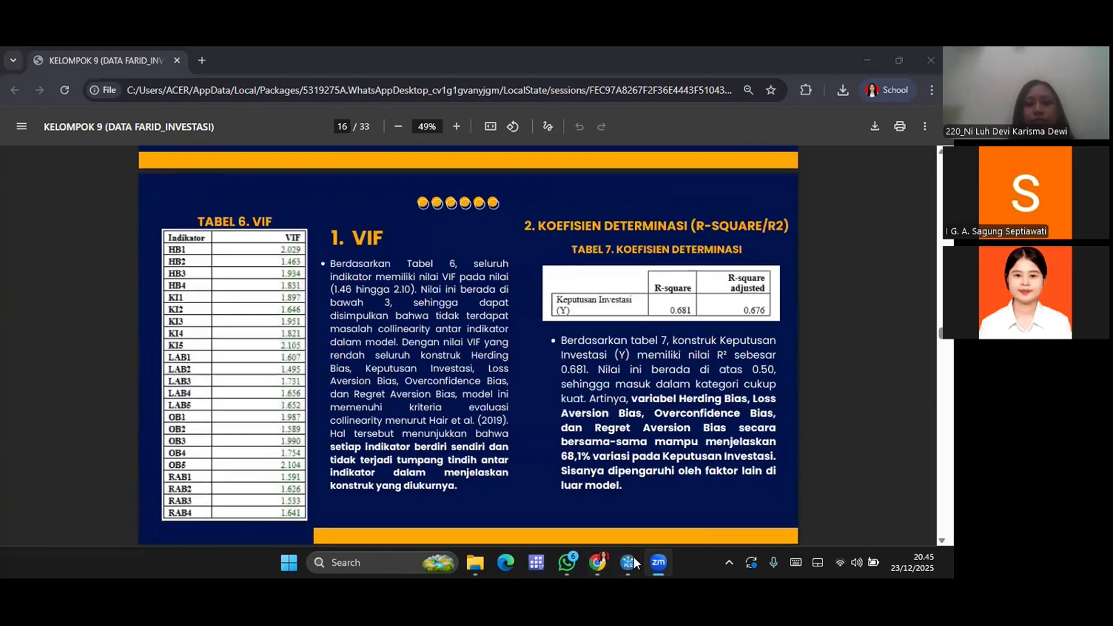
# Switch to SmartPLS and view the outer model VIF list and the R-square overview, checking them against page 16 of the presentation.
pyautogui.click(628, 562)
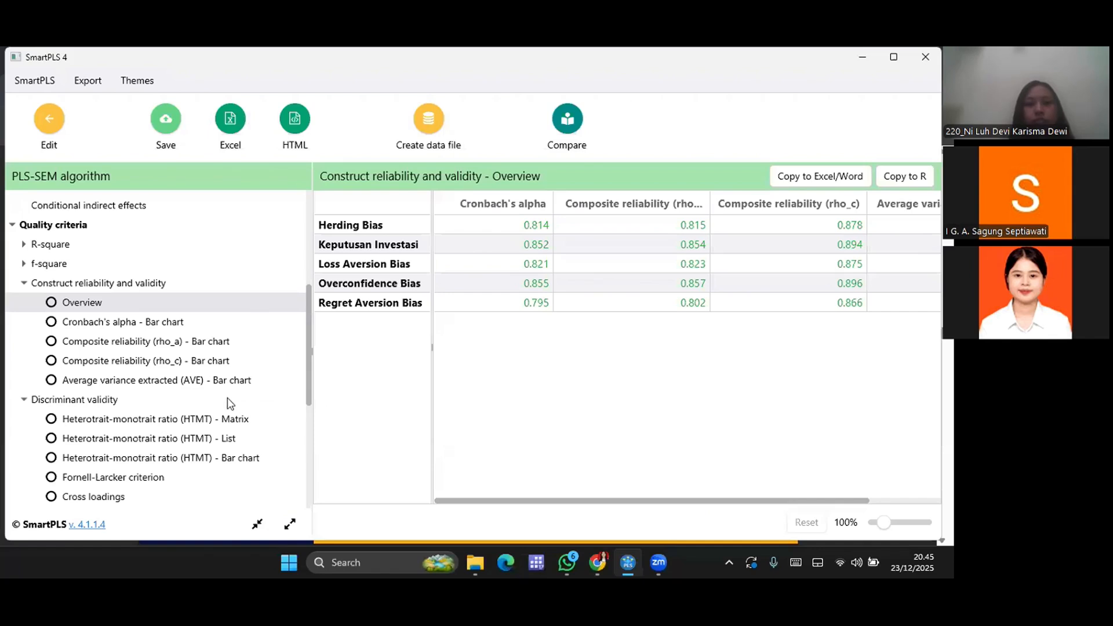
pyautogui.scroll(-2, 227, 397)
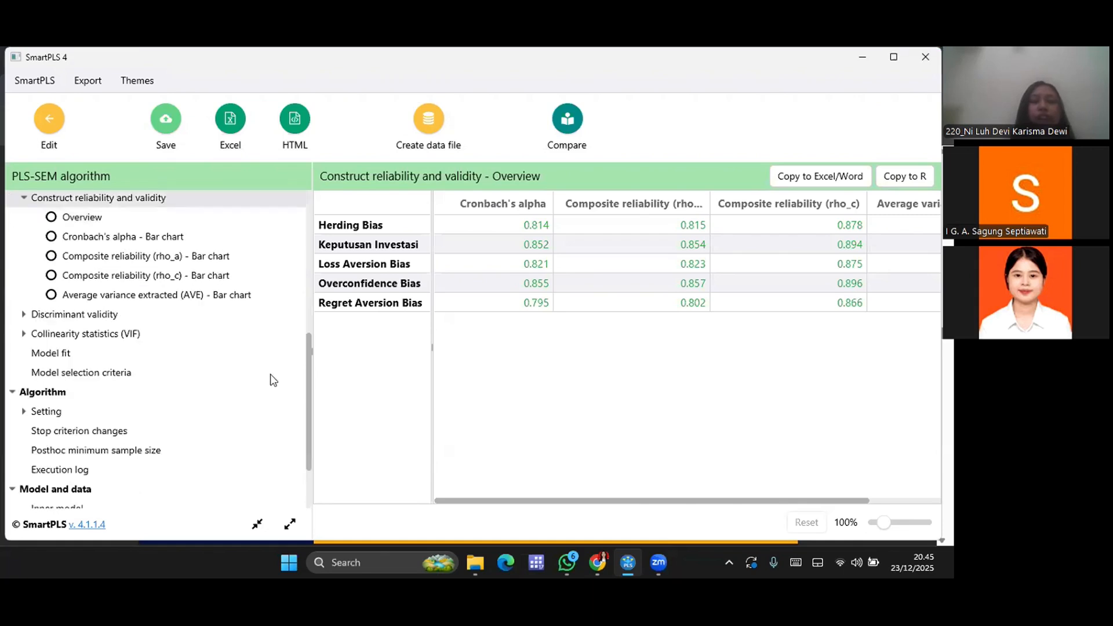
pyautogui.scroll(-1, 276, 381)
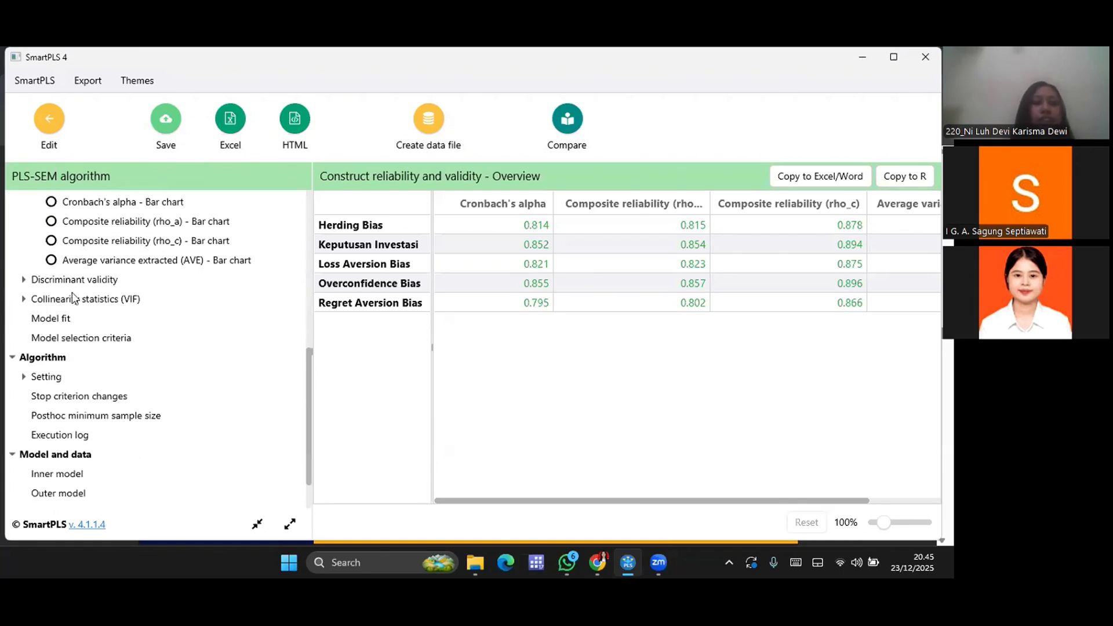
pyautogui.click(24, 299)
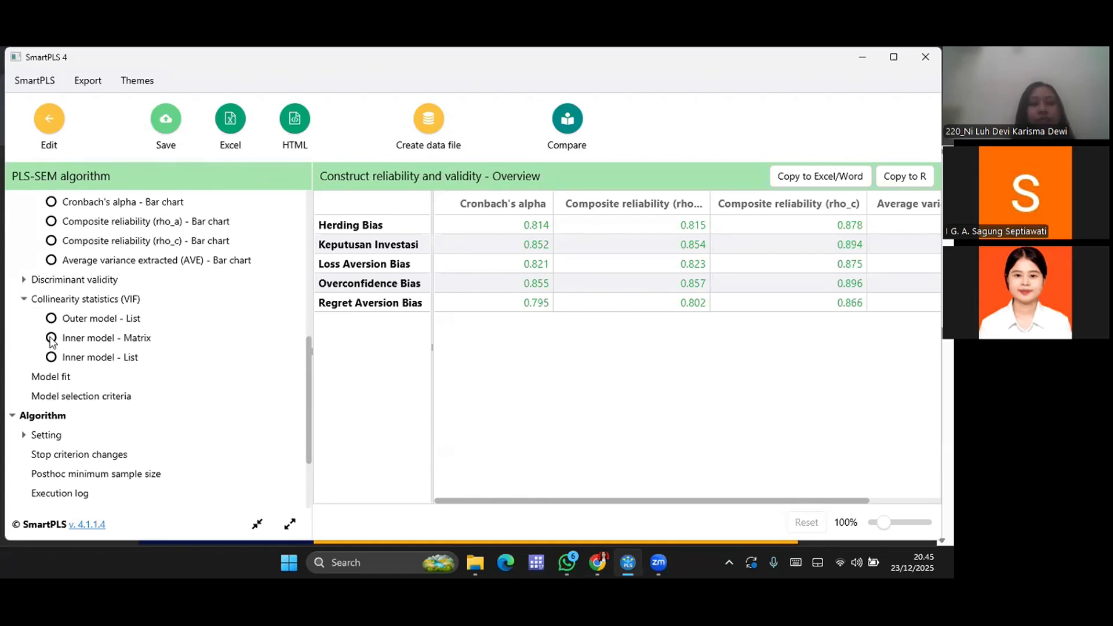
pyautogui.hotkey('alt', 'Tab')
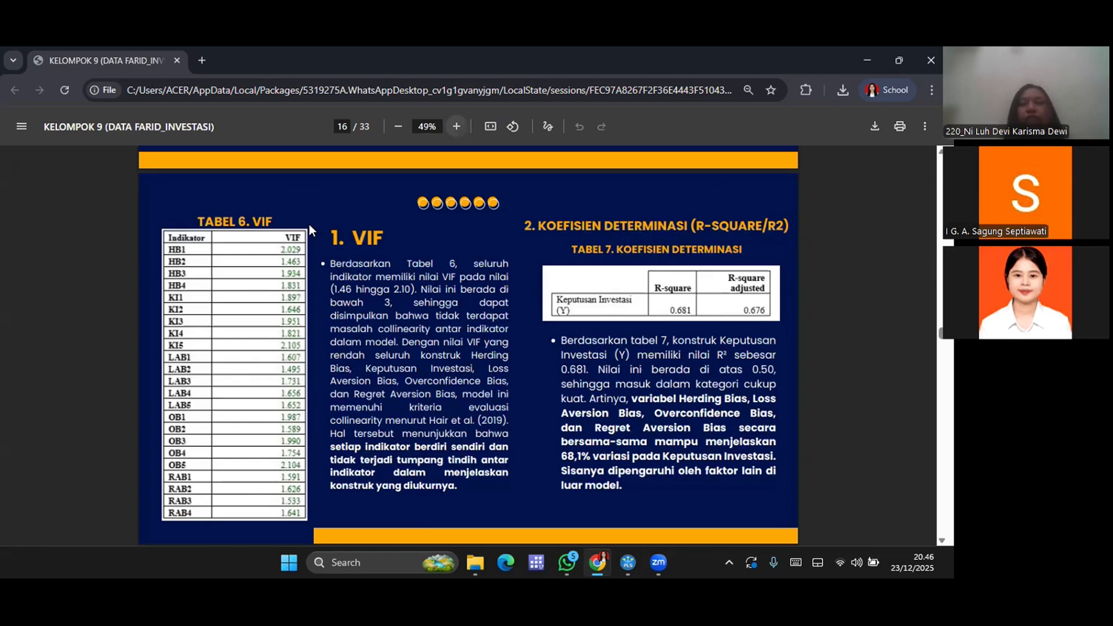
pyautogui.click(628, 563)
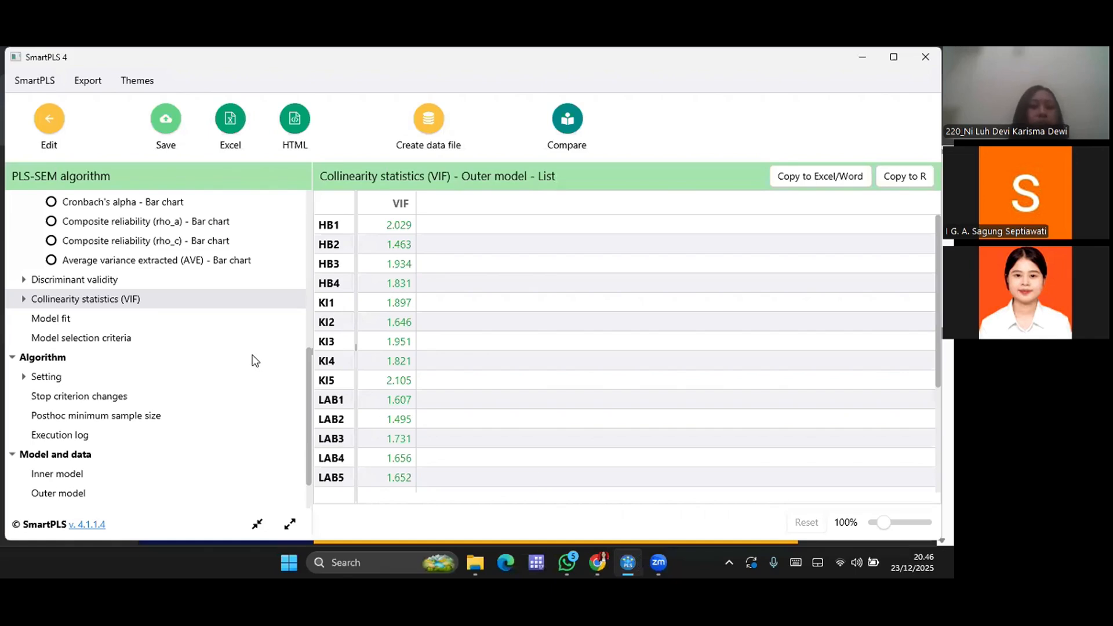
pyautogui.scroll(3, 170, 303)
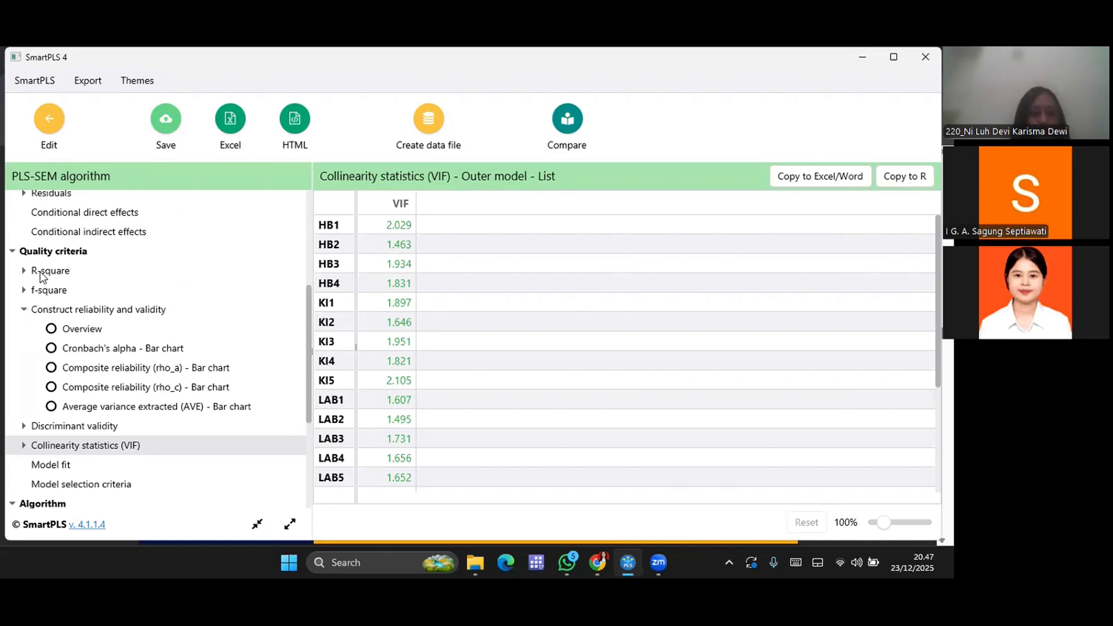
pyautogui.click(43, 276)
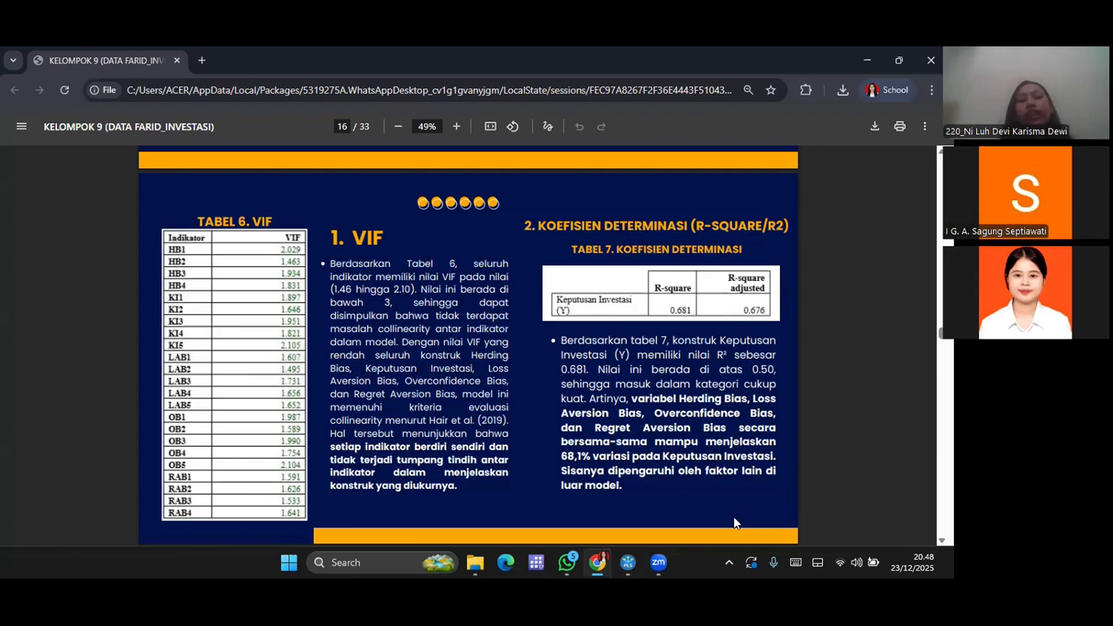
# Advance the presentation PDF to the Effect Size table on page 17, and view the f-square matrix in SmartPLS for comparison.
pyautogui.scroll(-4, 735, 522)
pyautogui.scroll(-3, 733, 517)
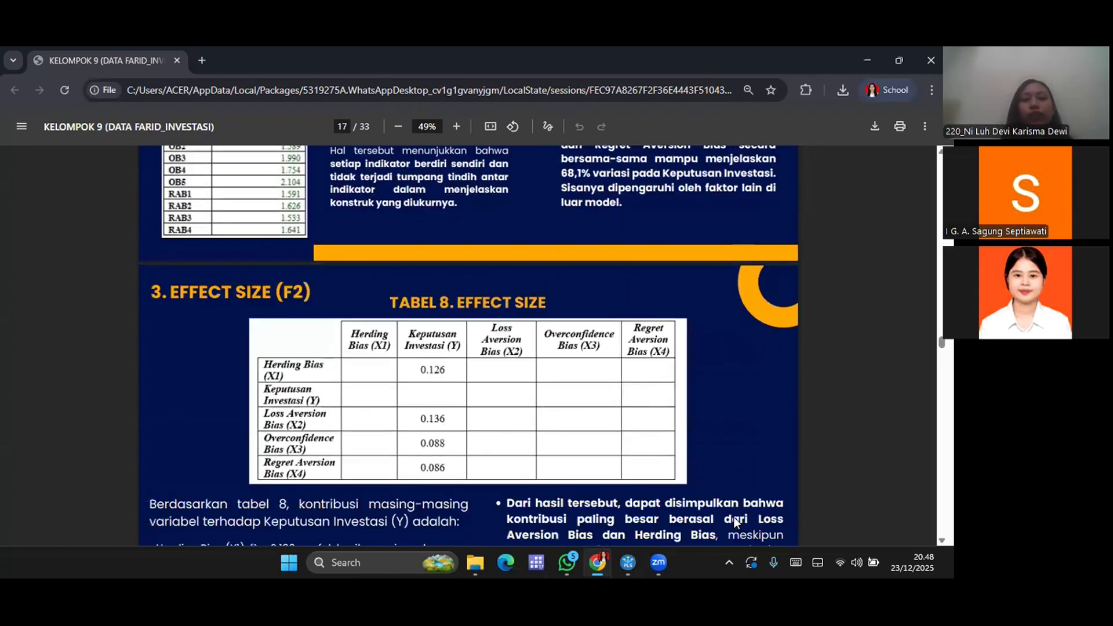
pyautogui.click(627, 561)
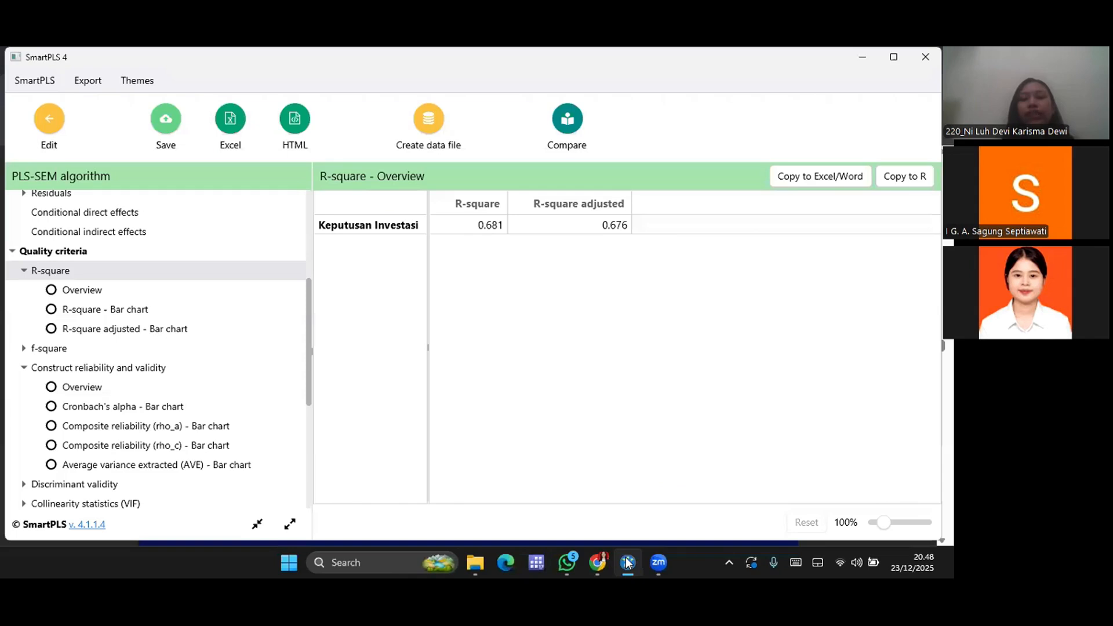
pyautogui.click(49, 348)
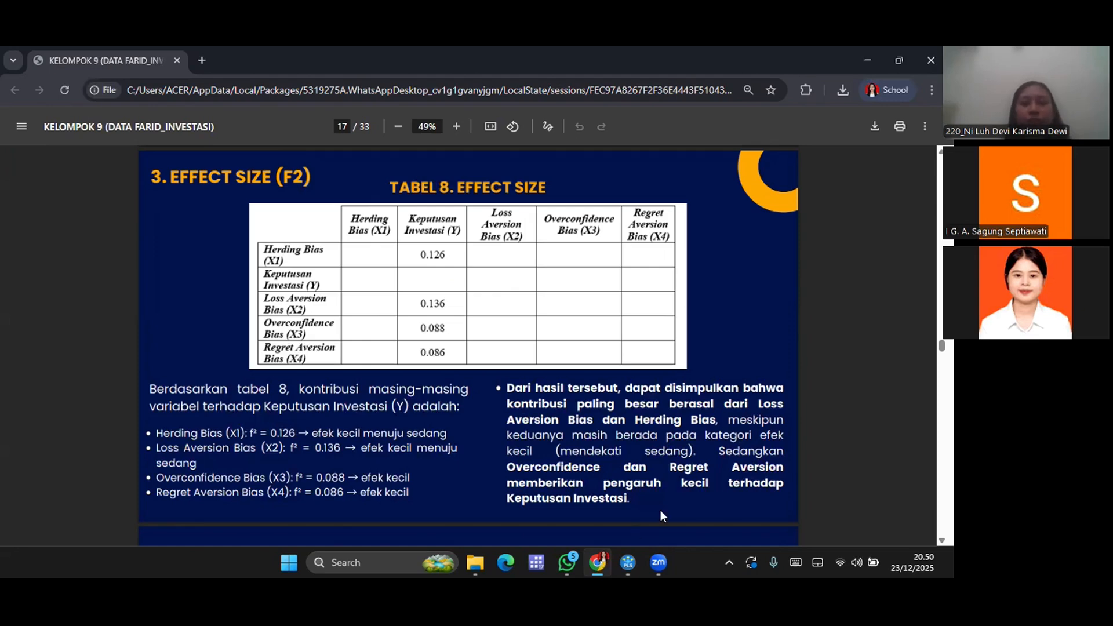
# Move the presentation to page 18, return to the SmartPLS model and run PLSpredict / CVPAT with 10 folds, 10 repetitions and a fixed seed.
pyautogui.scroll(-6, 663, 516)
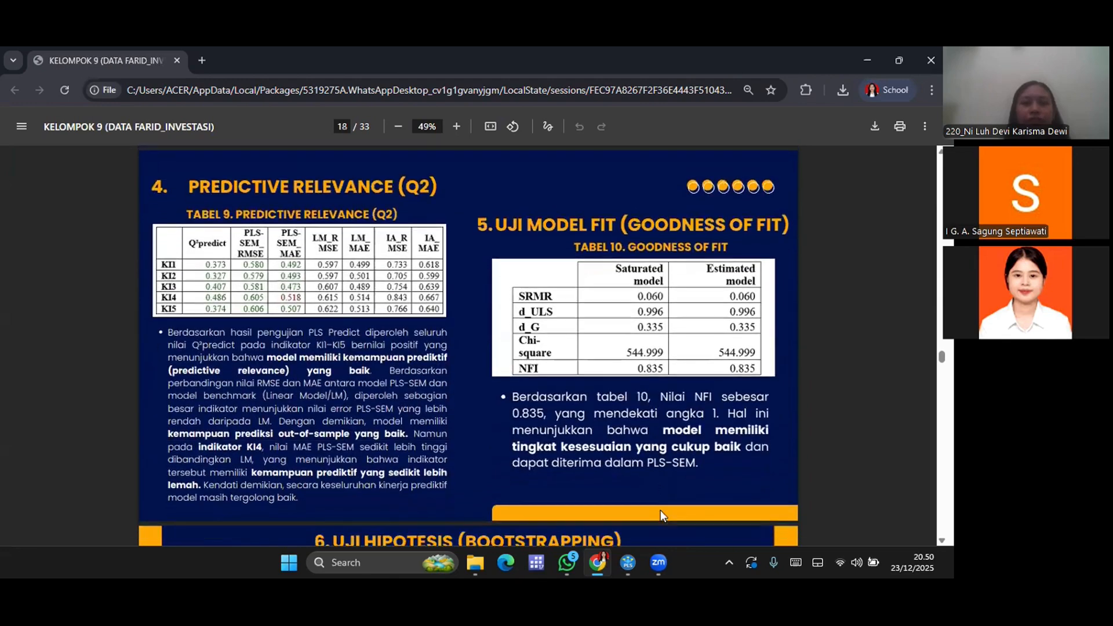
pyautogui.hotkey('alt', 'Tab')
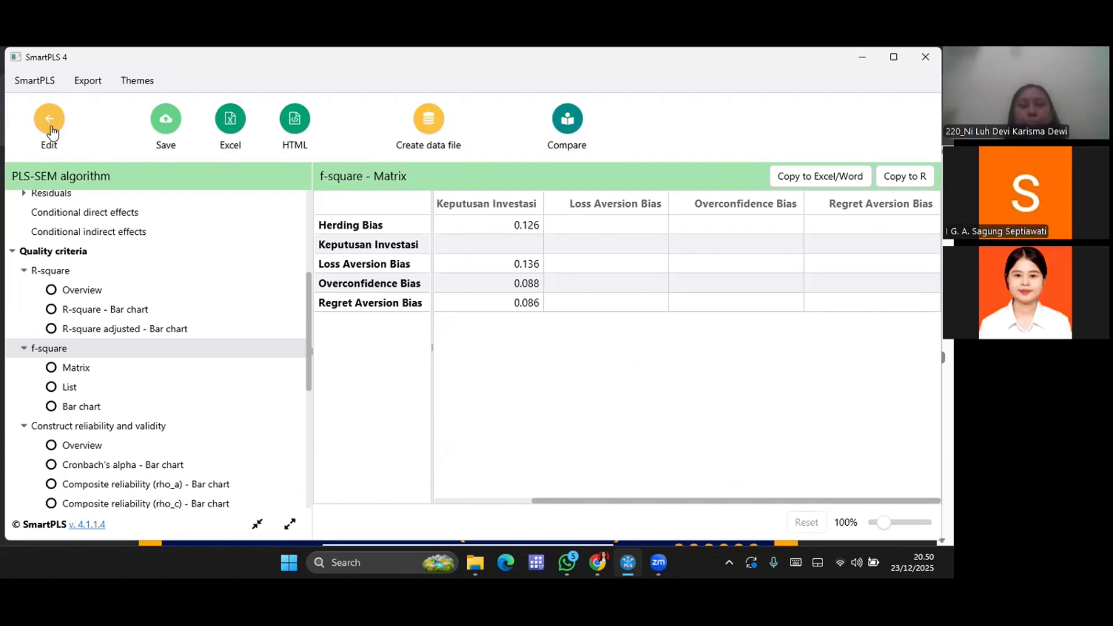
pyautogui.click(50, 121)
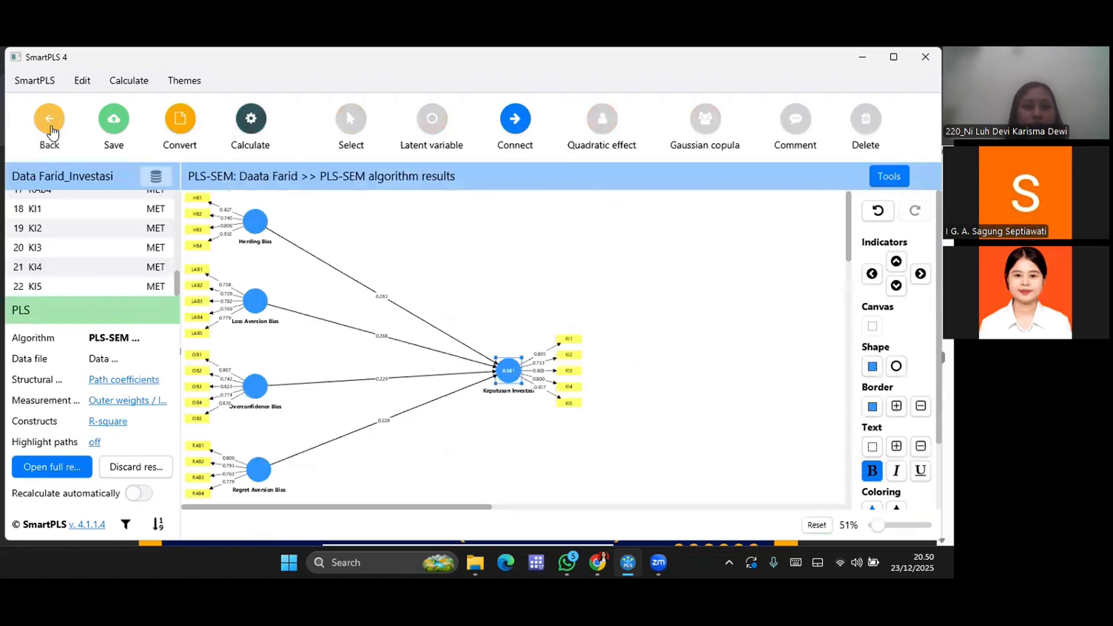
pyautogui.click(253, 124)
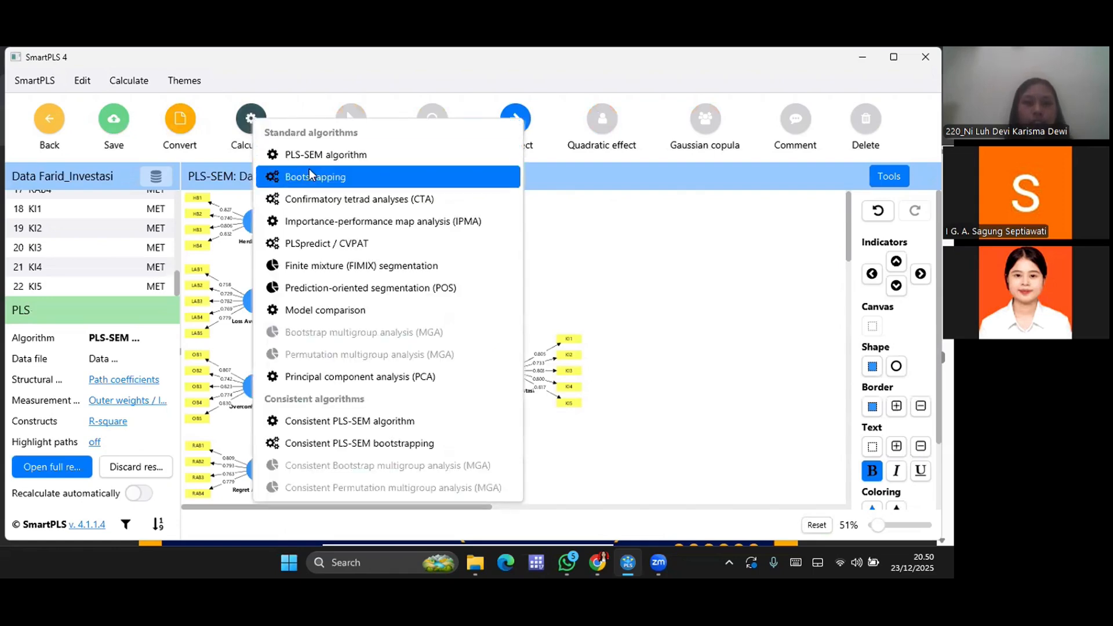
pyautogui.click(319, 244)
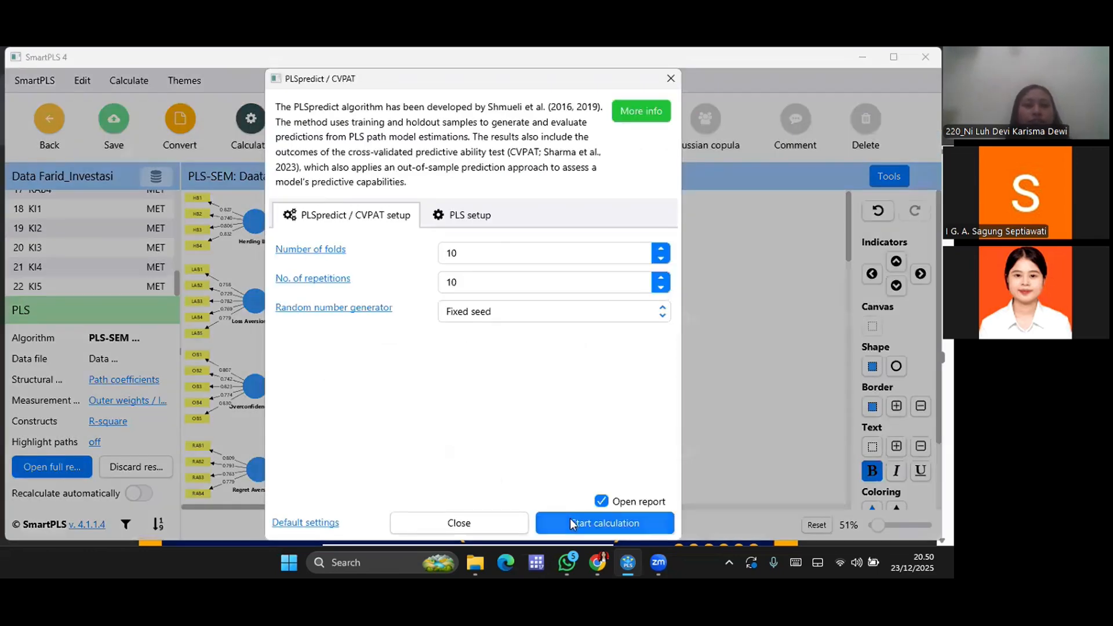
pyautogui.click(572, 523)
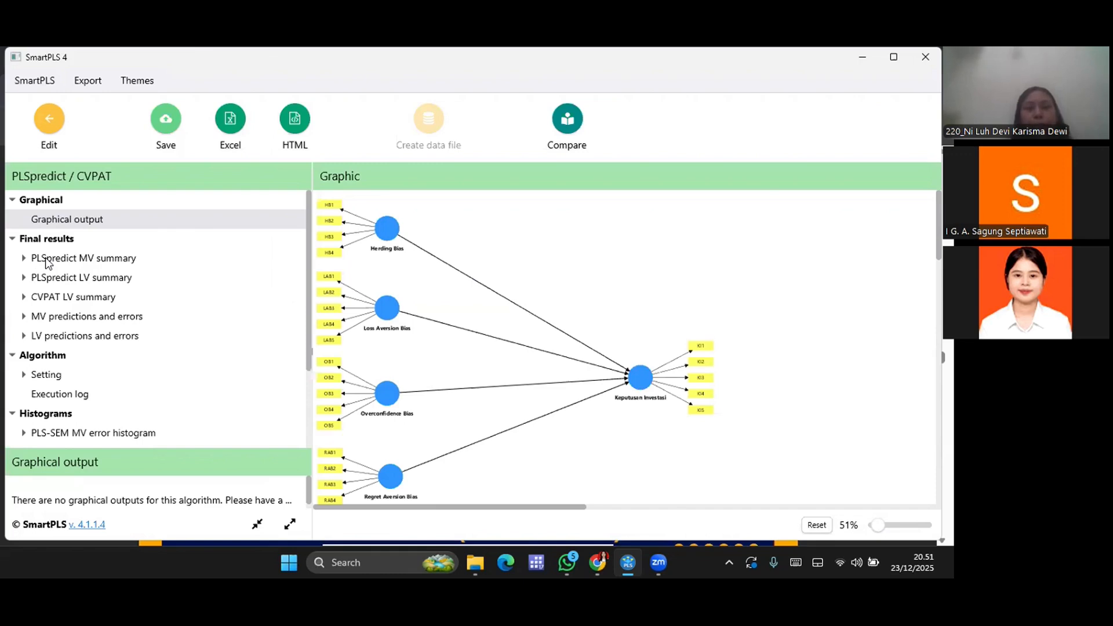
# View the PLSpredict MV summary overview and compare it with the Predictive Relevance (Q2) table on page 18 of the presentation PDF.
pyautogui.click(45, 258)
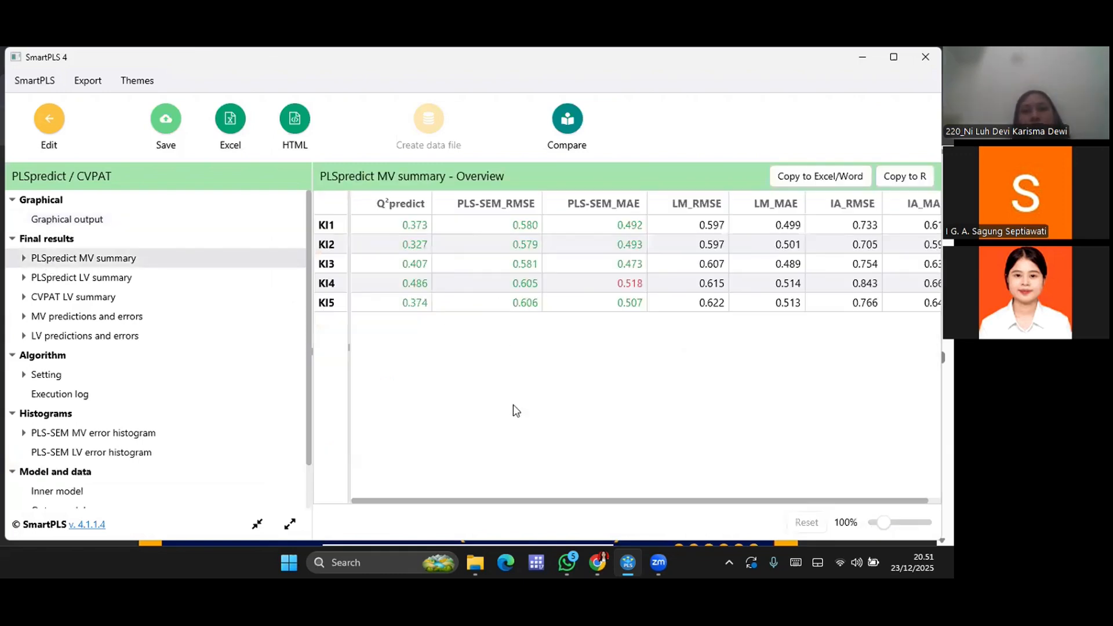
pyautogui.hotkey('alt', 'Tab')
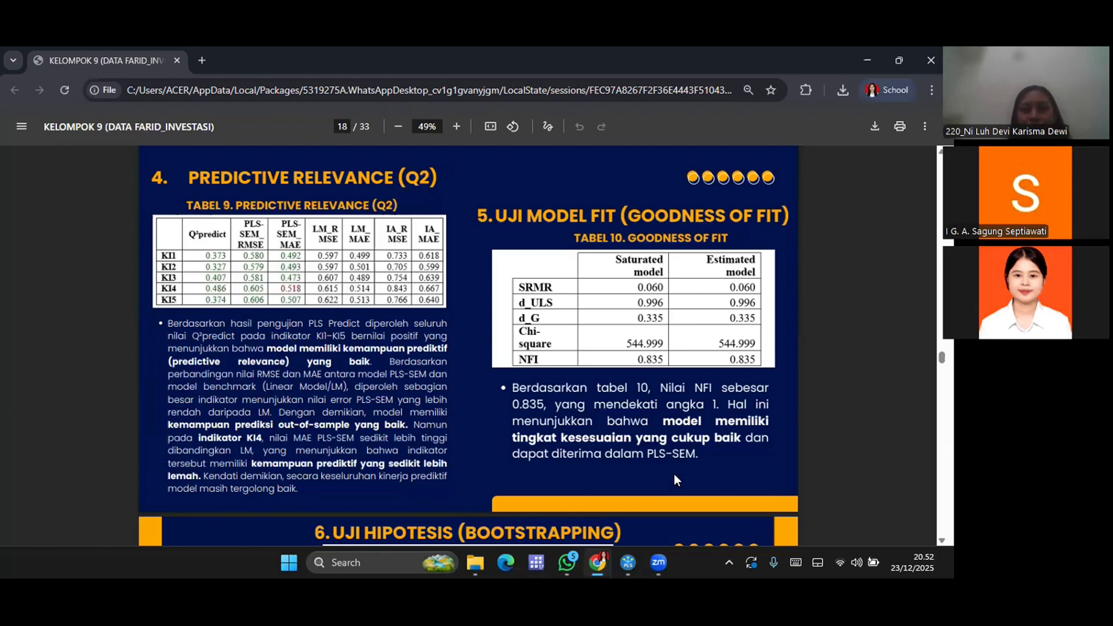
pyautogui.click(619, 561)
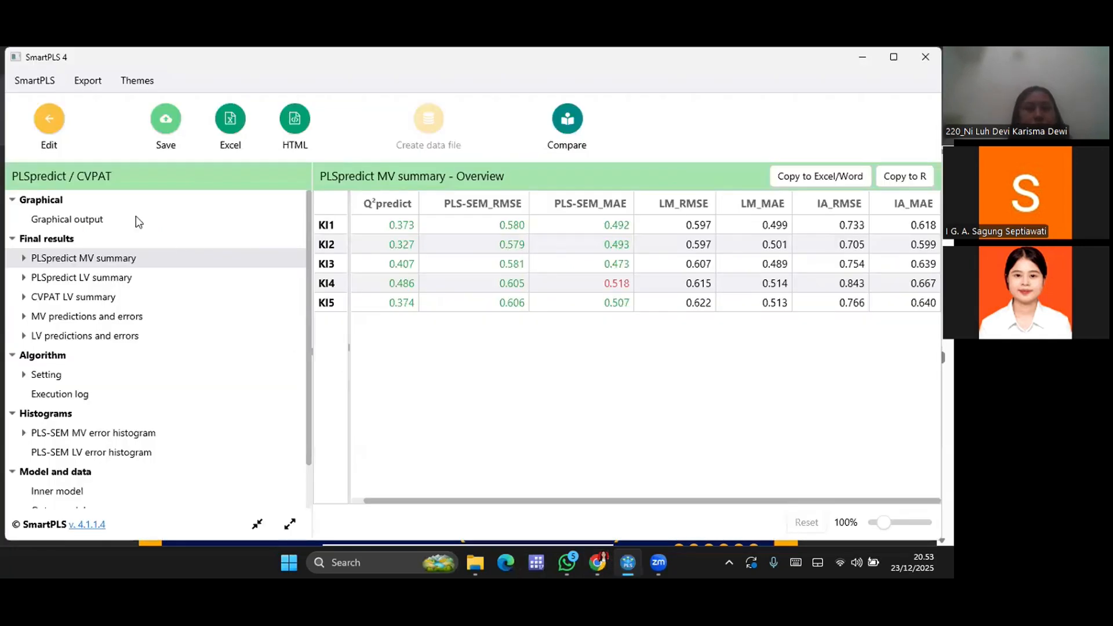
# Return to the model and run the PLS-SEM algorithm with path weighting, standardized results and default initial weights.
pyautogui.click(49, 122)
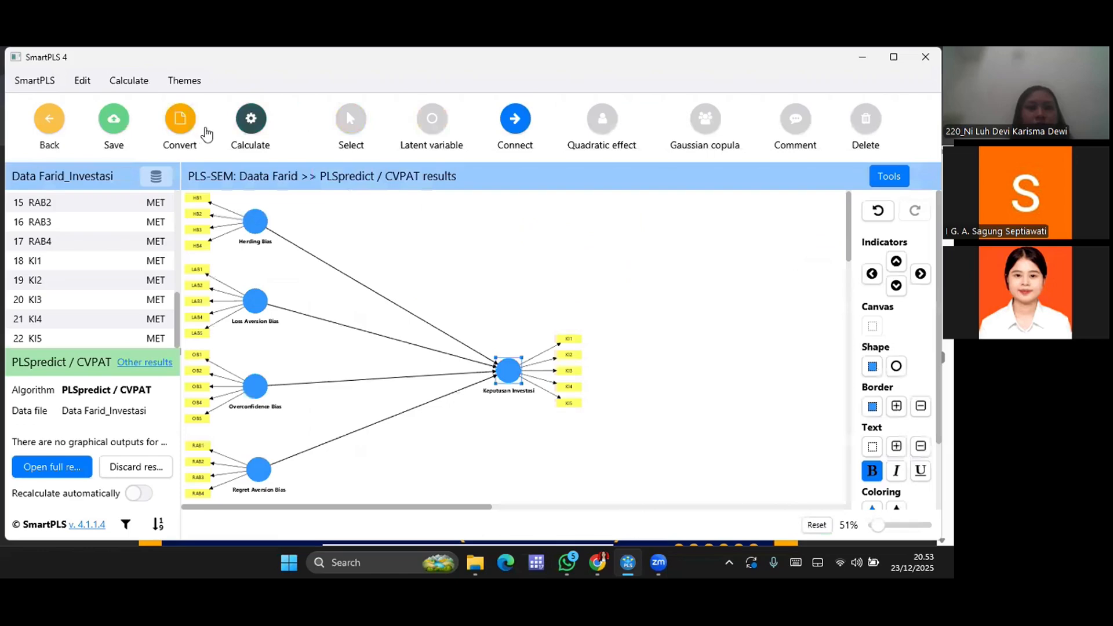
pyautogui.click(251, 123)
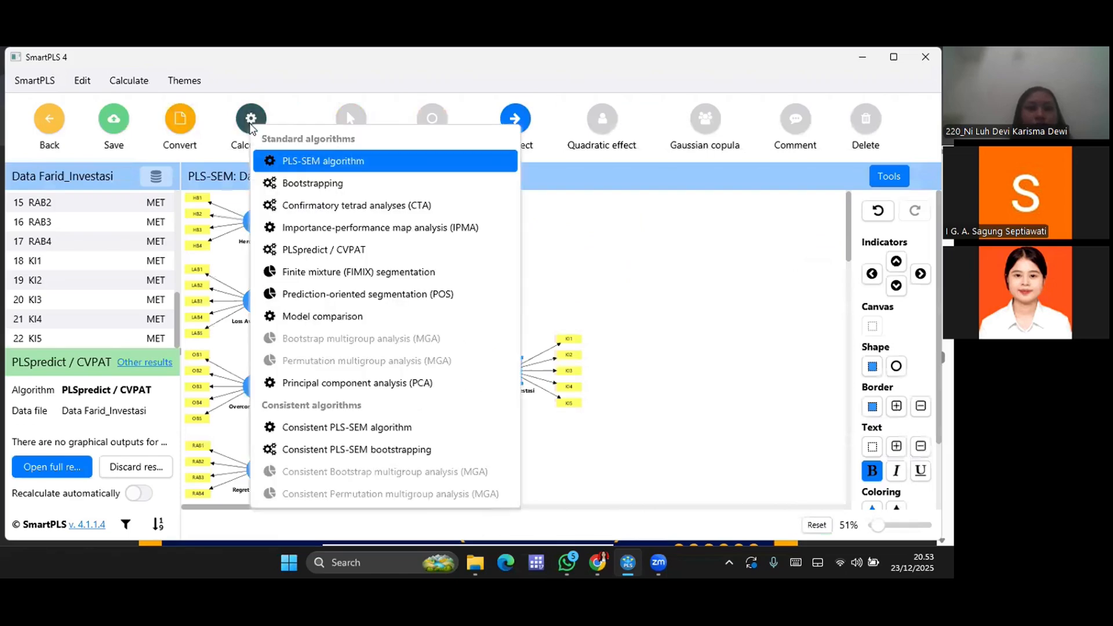
pyautogui.click(297, 161)
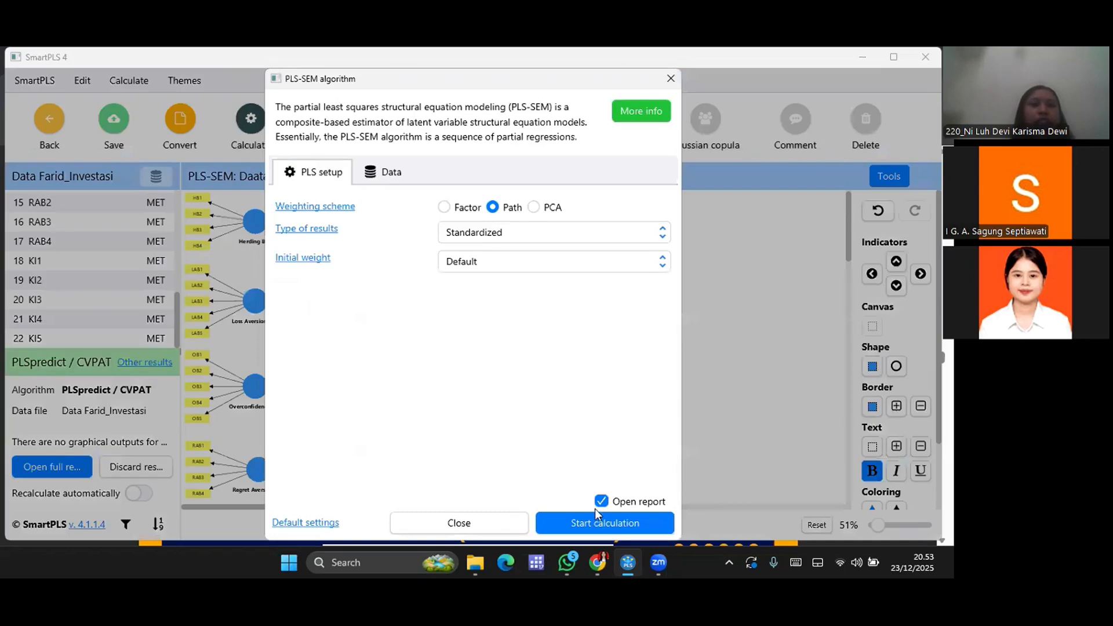
pyautogui.click(600, 518)
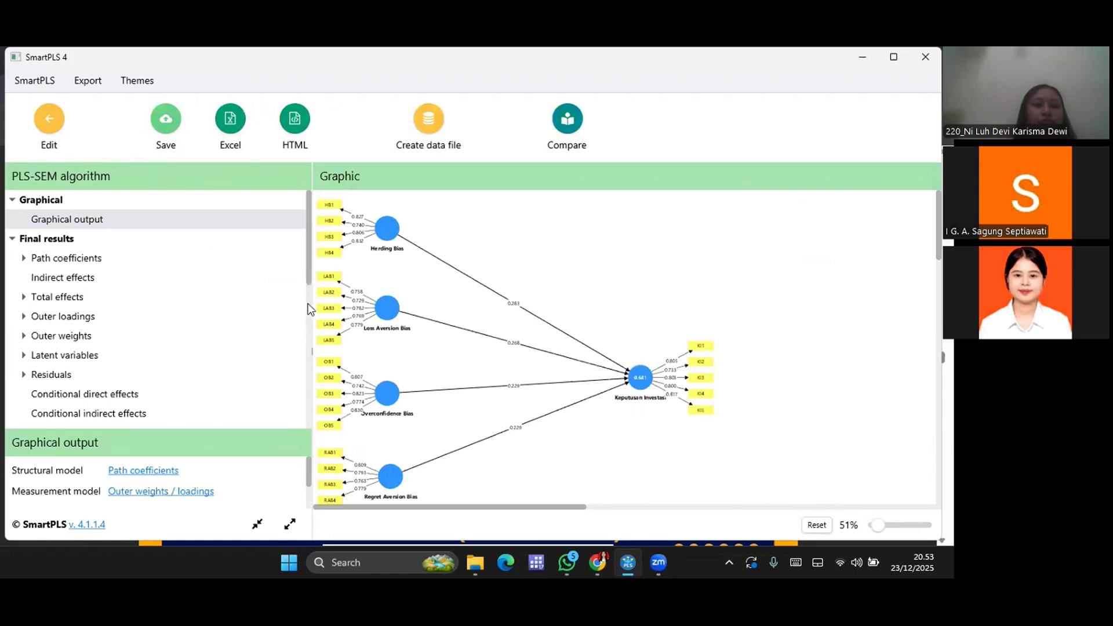
# View the Model fit results under Quality criteria and compare them with the Goodness of Fit table on page 18 of the presentation PDF.
pyautogui.scroll(-3, 135, 391)
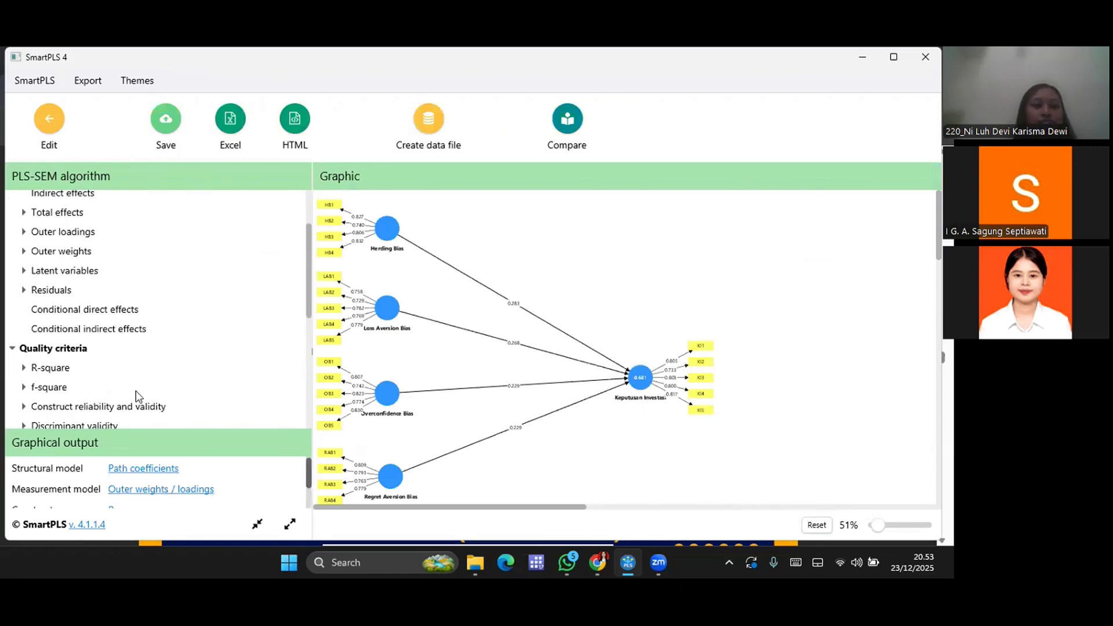
pyautogui.scroll(-3, 136, 391)
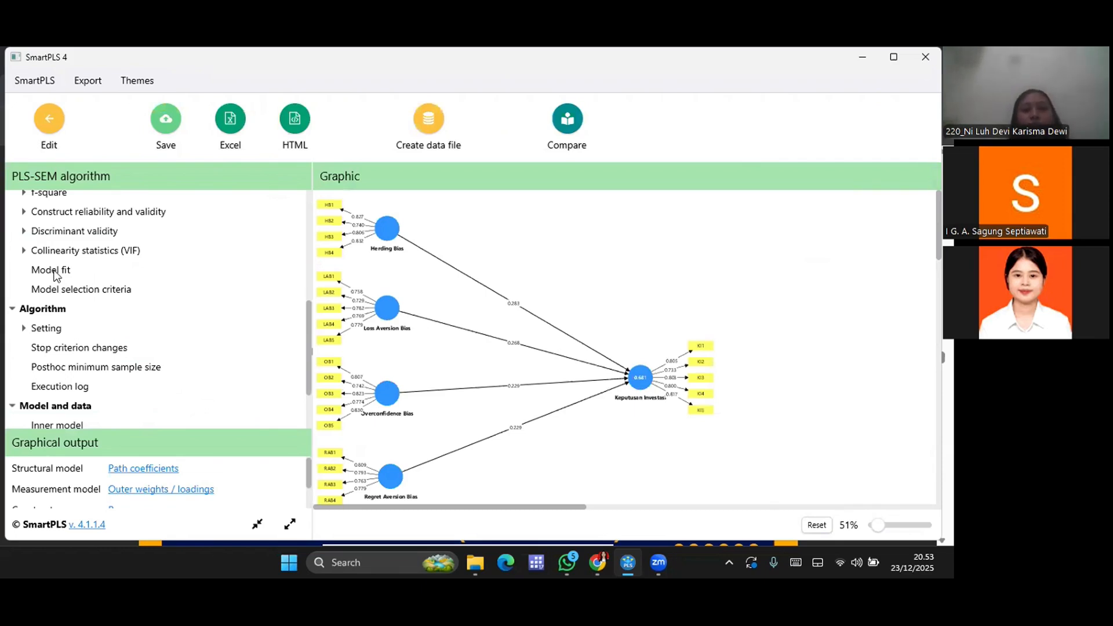
pyautogui.click(53, 271)
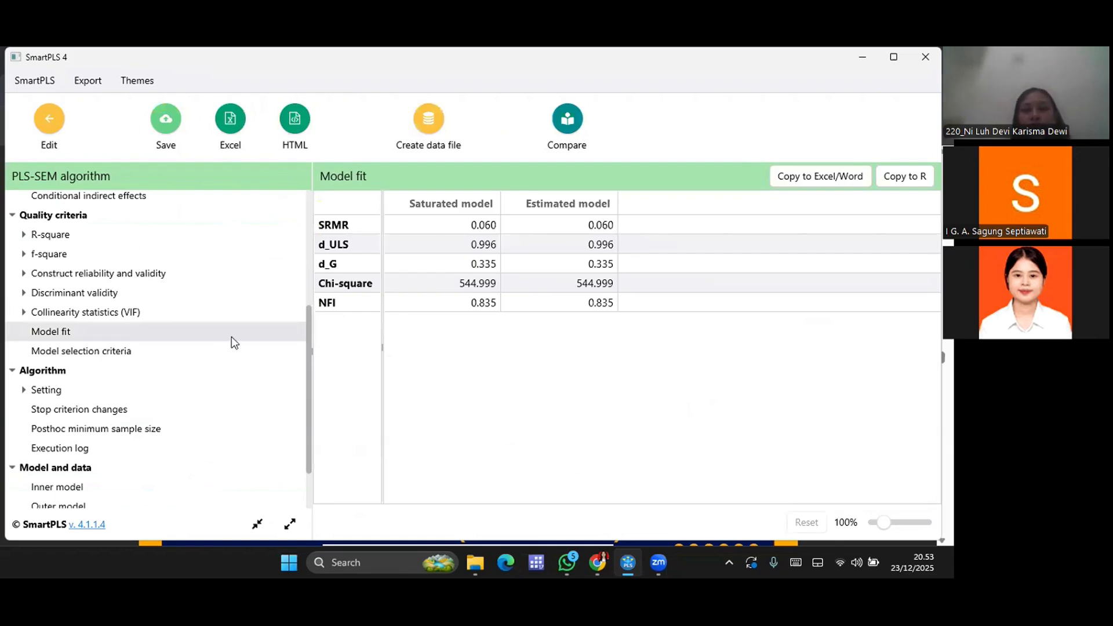
pyautogui.click(598, 561)
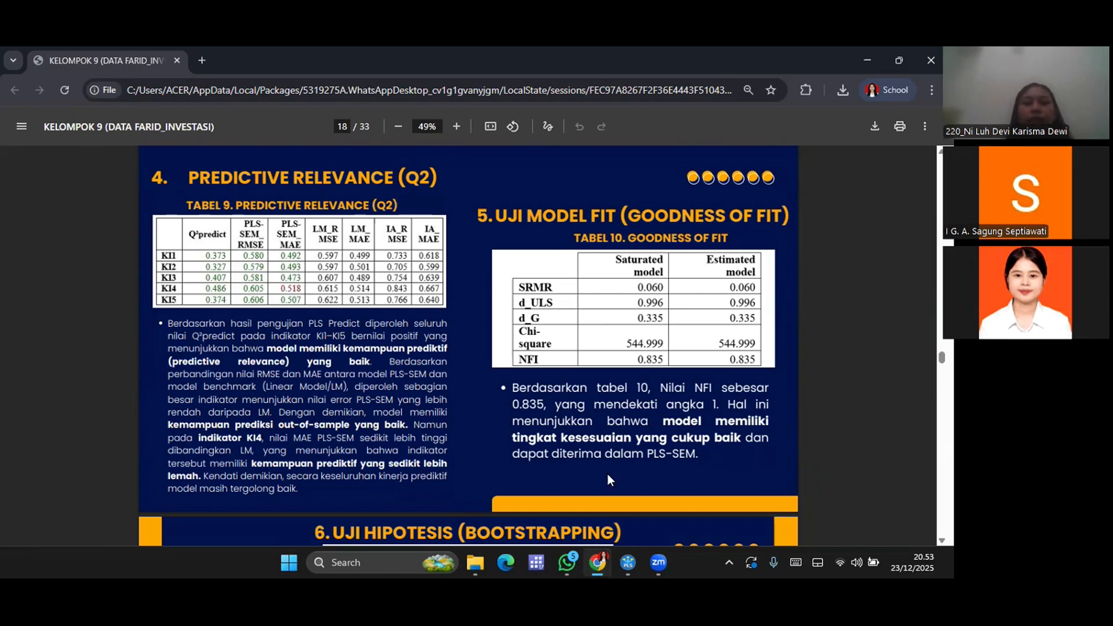
# Advance the presentation to the hypothesis test (bootstrapping) diagram on page 19.
pyautogui.scroll(-2, 608, 474)
pyautogui.scroll(-5, 607, 475)
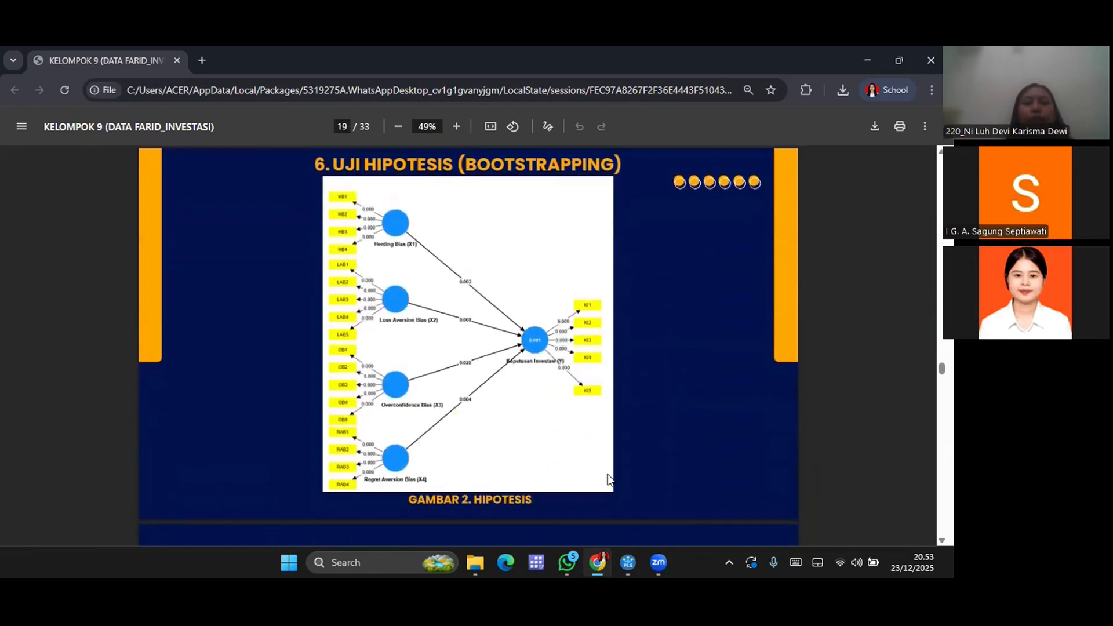
pyautogui.scroll(1, 608, 477)
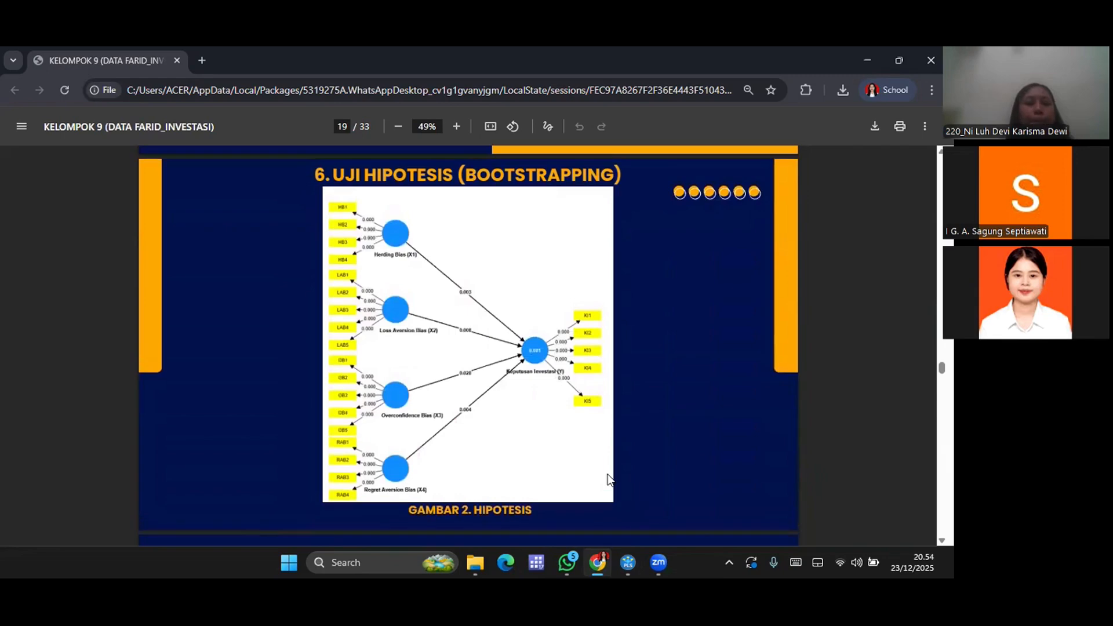
# Switch to SmartPLS, return to the model and run bootstrapping with 5000 subsamples, percentile bootstrap, one-tailed test, 0.05 significance level and fixed seed.
pyautogui.click(625, 551)
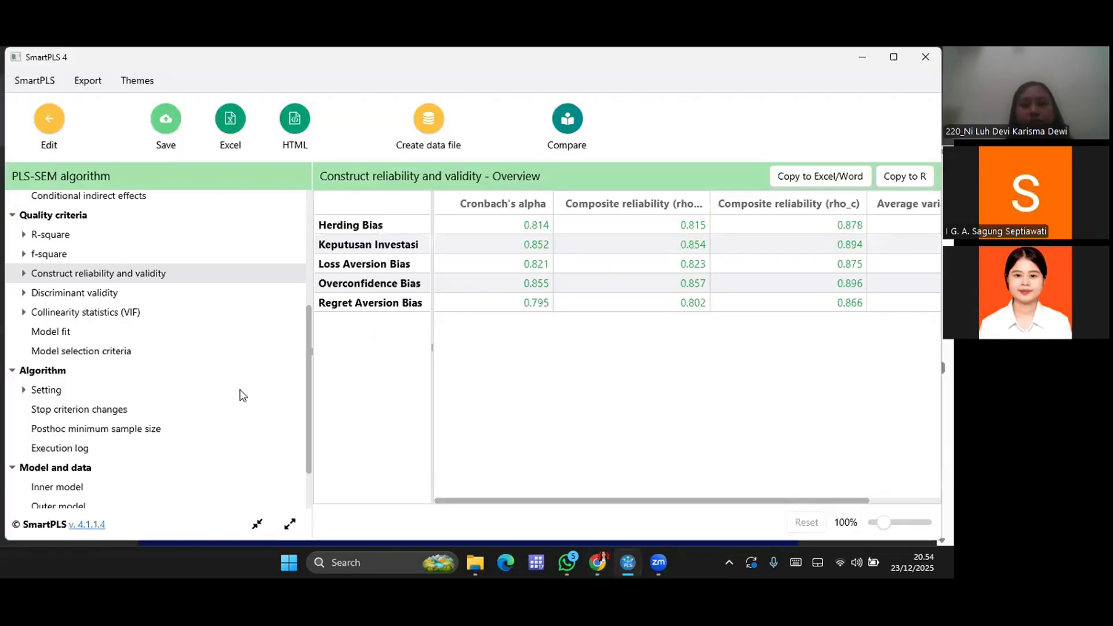
pyautogui.click(47, 137)
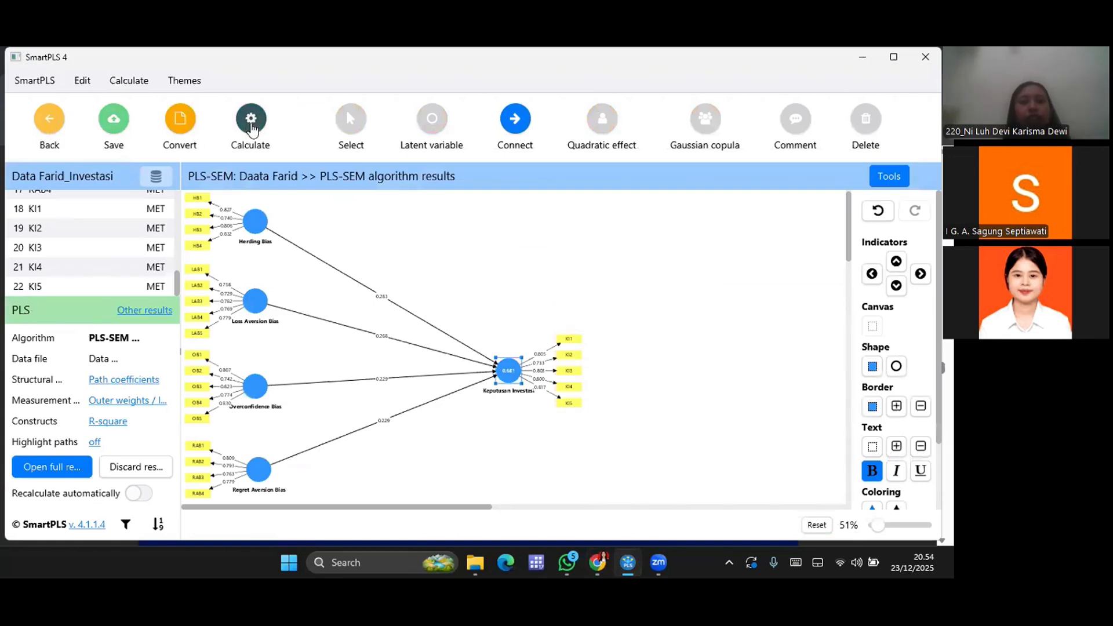
pyautogui.click(253, 124)
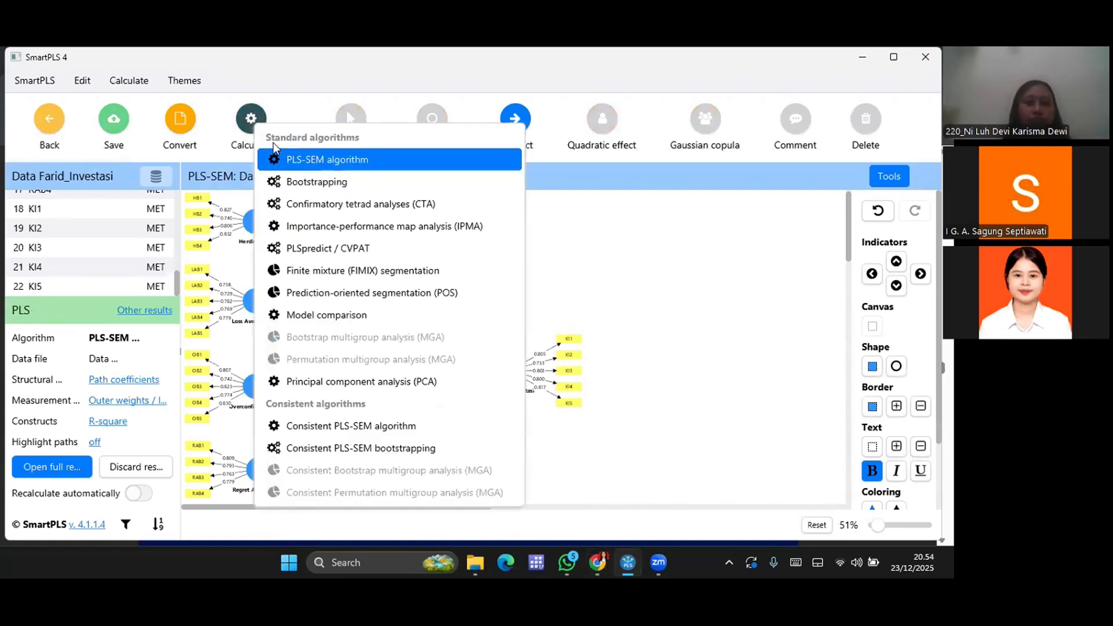
pyautogui.click(302, 182)
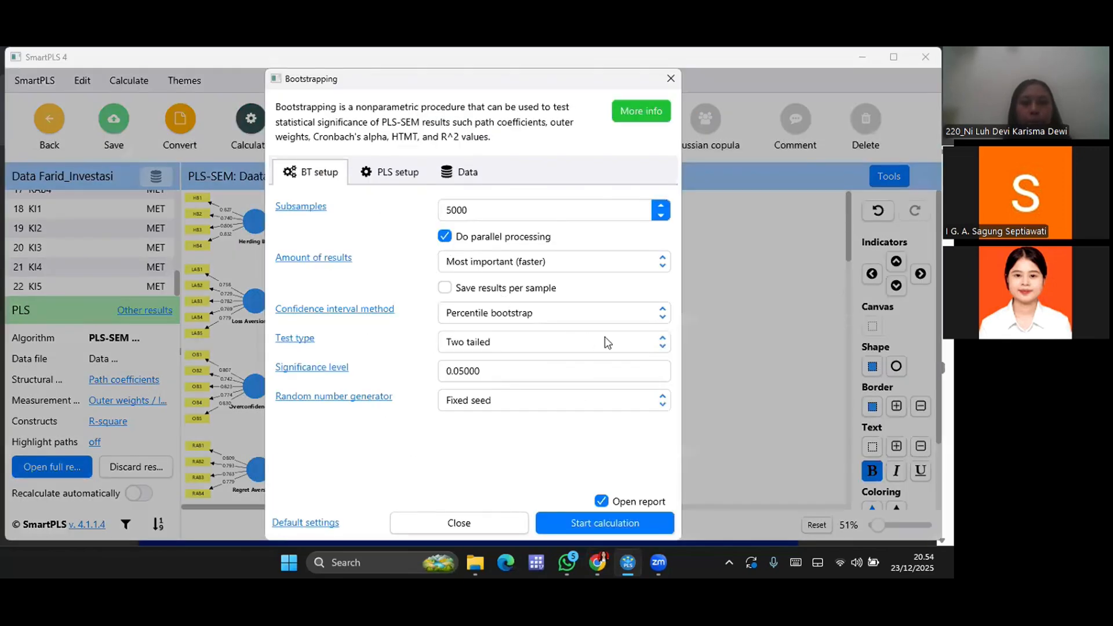
pyautogui.click(663, 342)
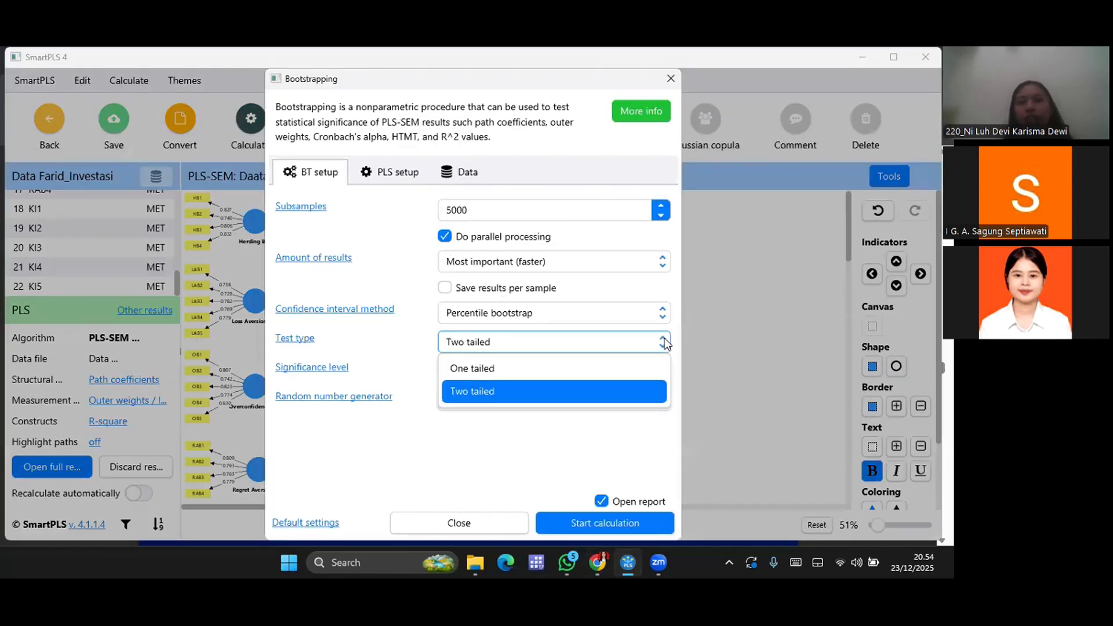
pyautogui.click(625, 367)
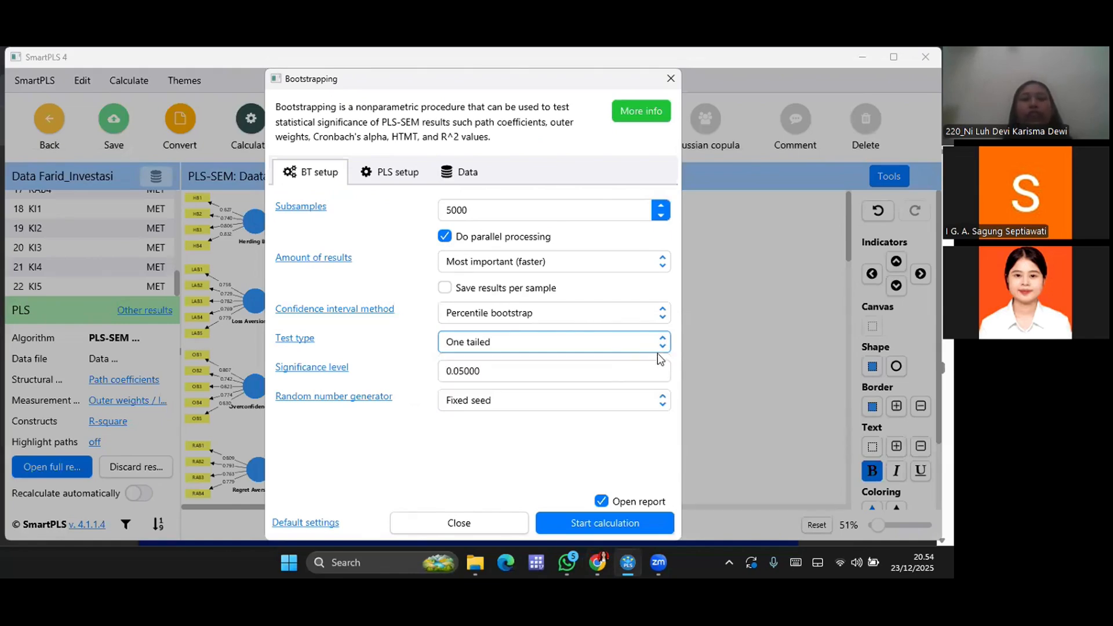
pyautogui.click(662, 339)
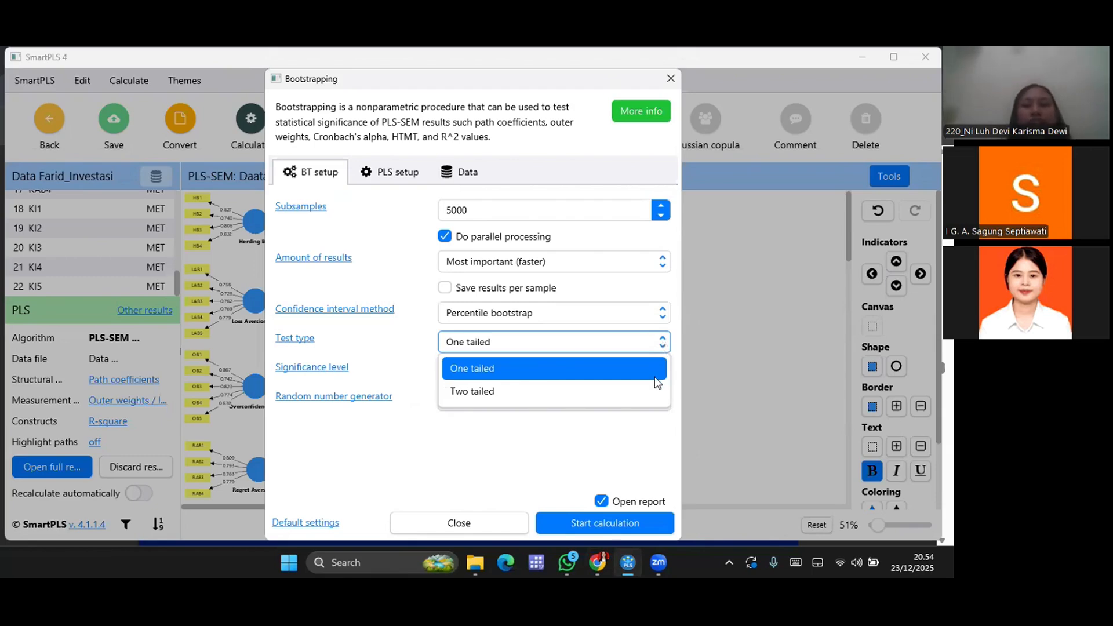
pyautogui.click(622, 448)
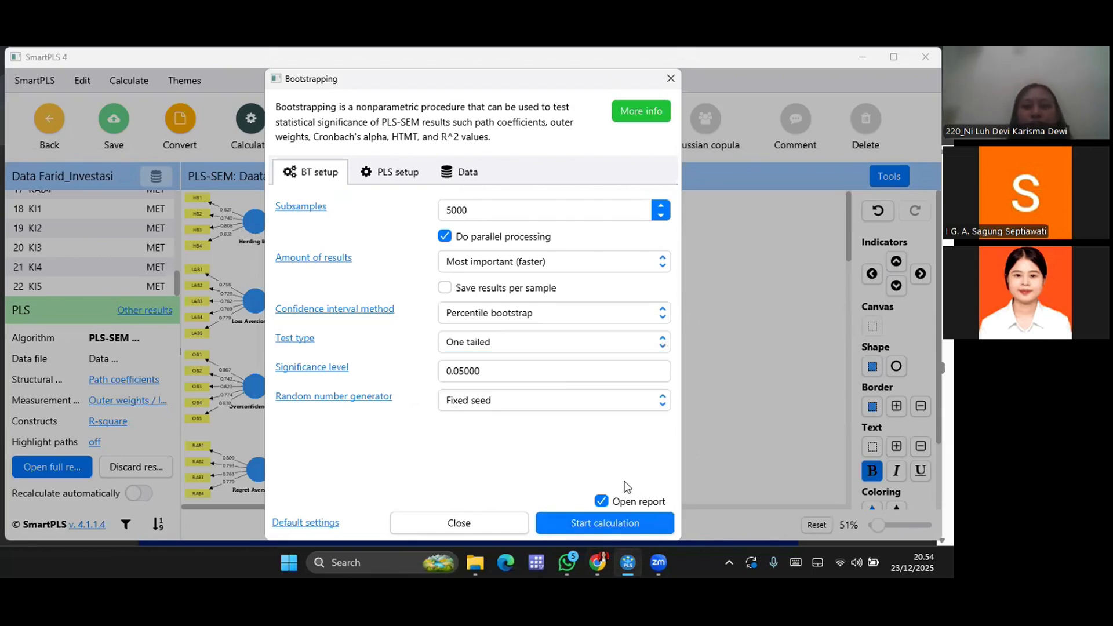
pyautogui.click(625, 525)
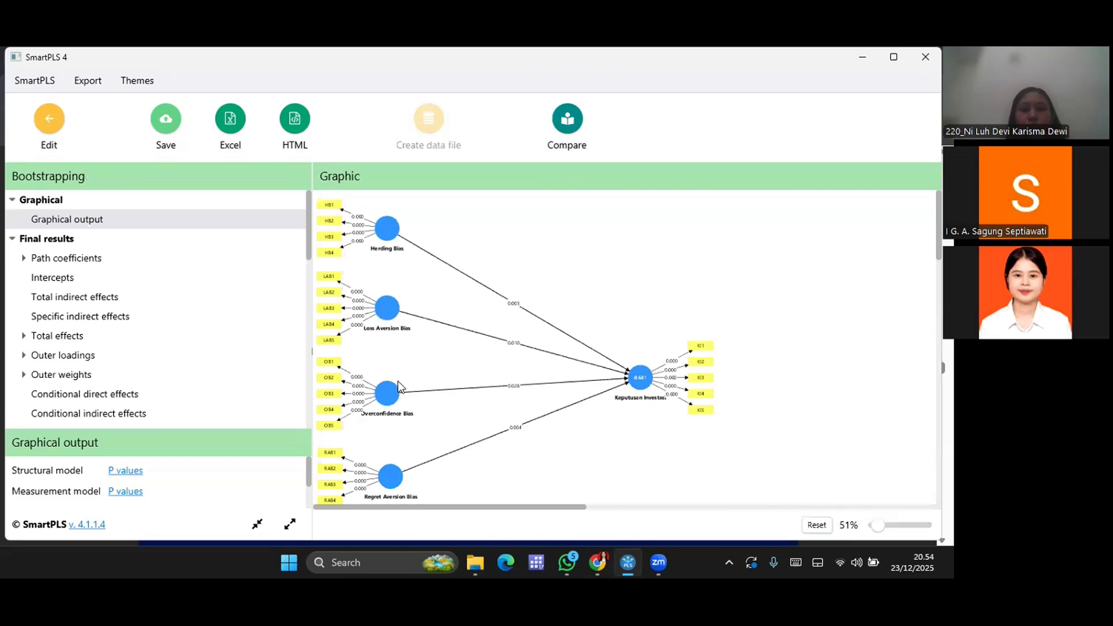
# View the bootstrapped path coefficients with mean, STDEV, T values and p values.
pyautogui.click(75, 265)
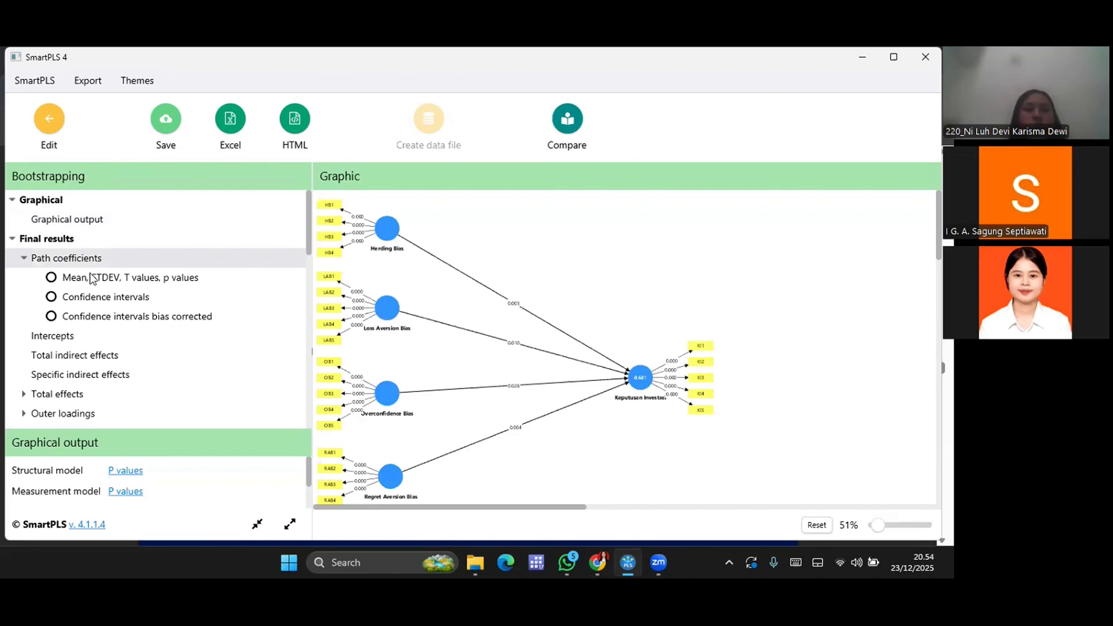
pyautogui.click(92, 277)
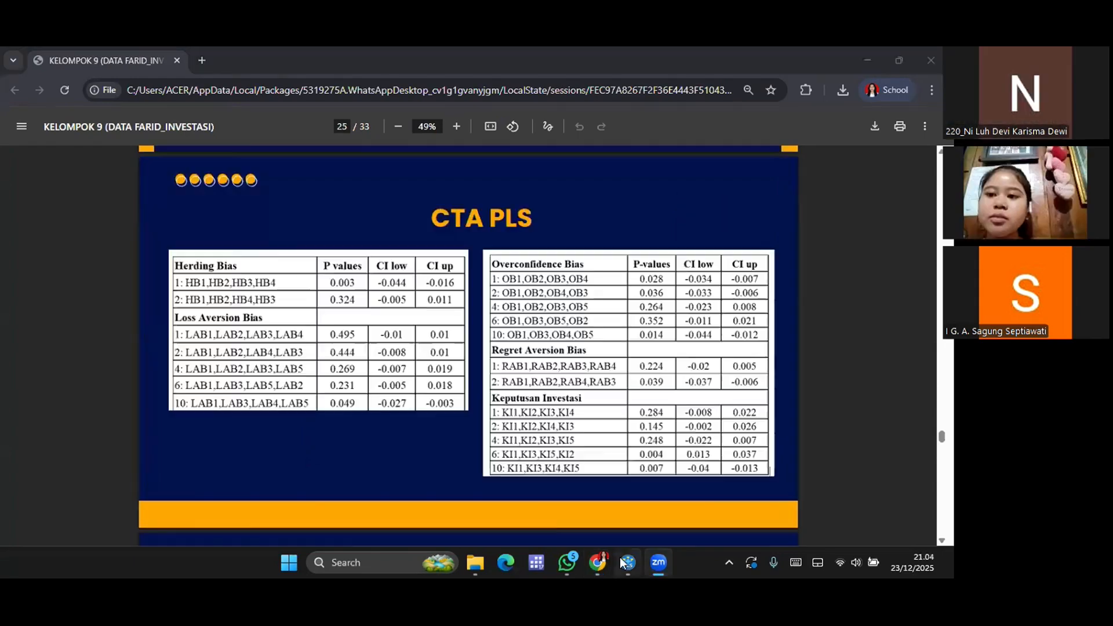
# Switch to SmartPLS, return to the model and run confirmatory tetrad analysis with 10000 subsamples, one-tailed test, 0.10 significance level and fixed seed.
pyautogui.click(628, 563)
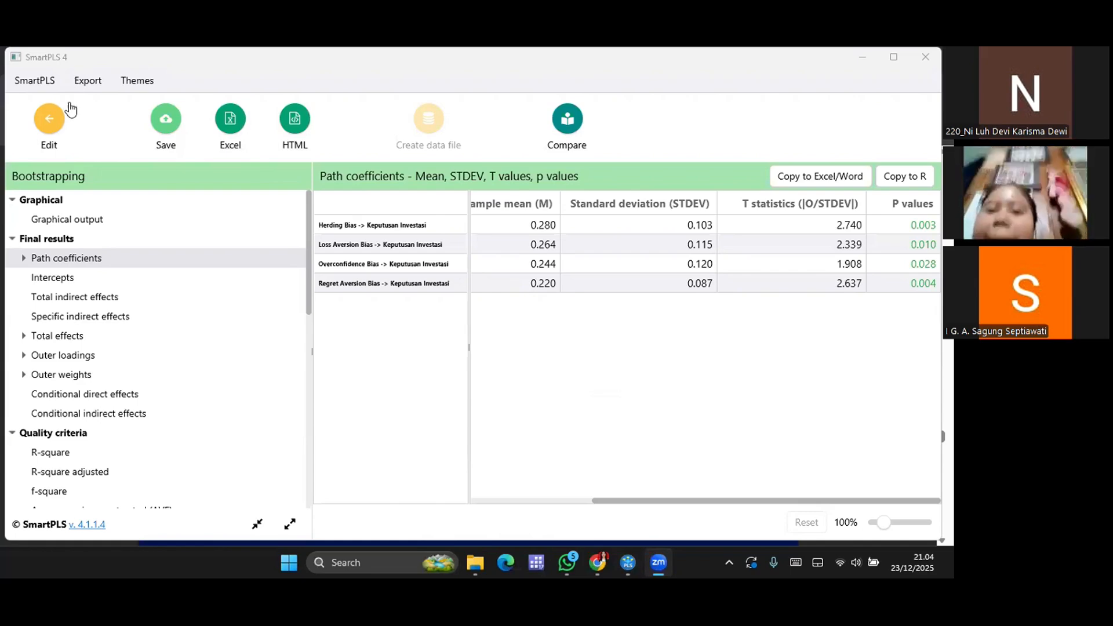
pyautogui.click(50, 125)
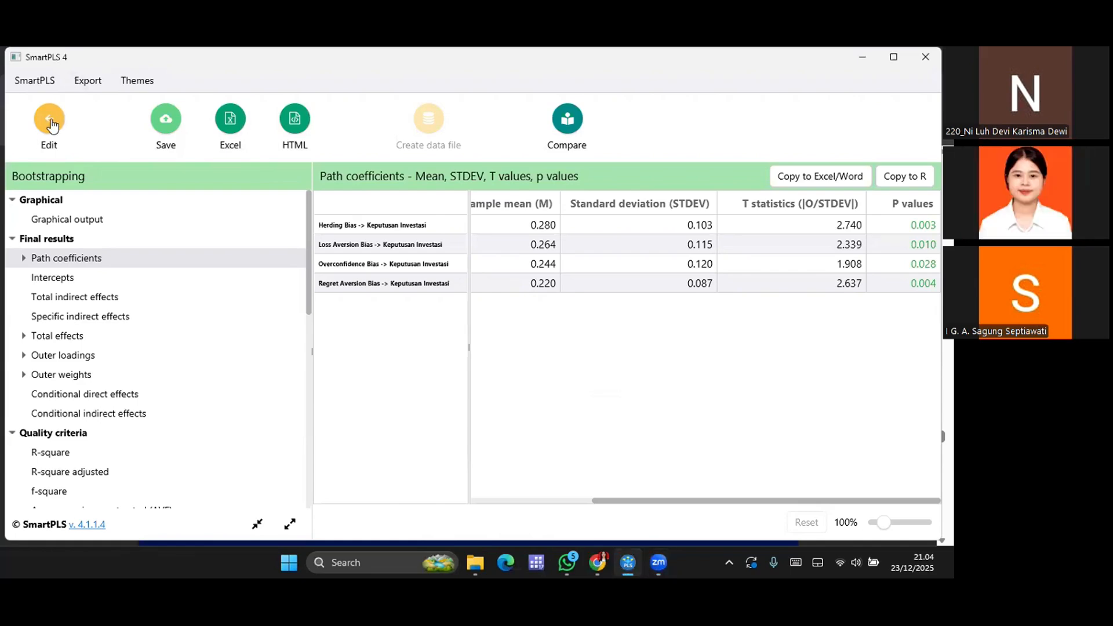
pyautogui.click(244, 135)
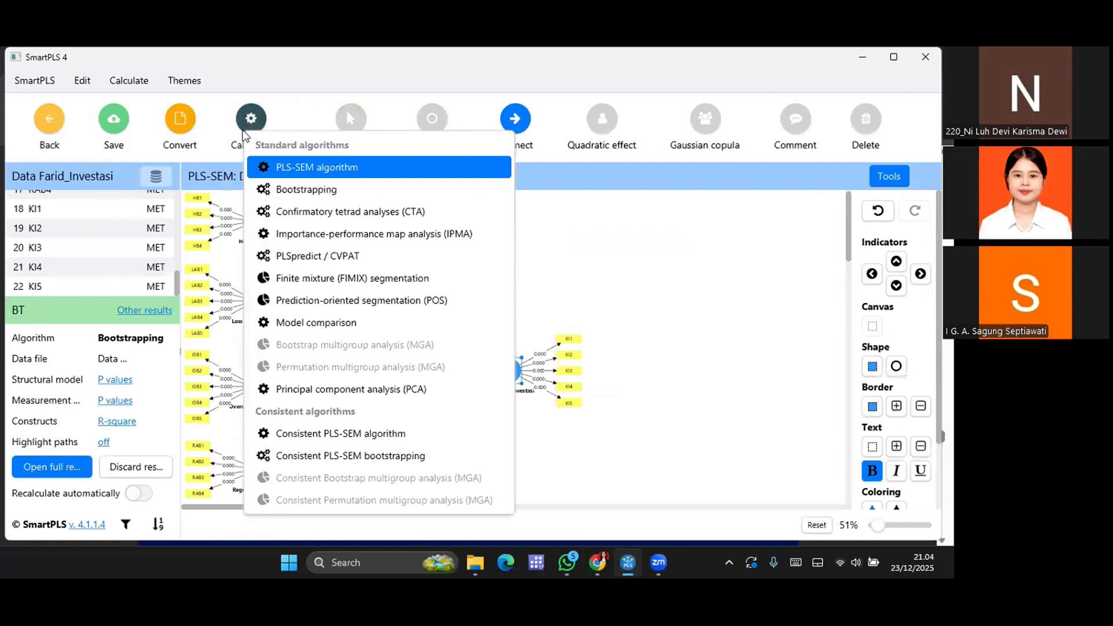
pyautogui.click(361, 213)
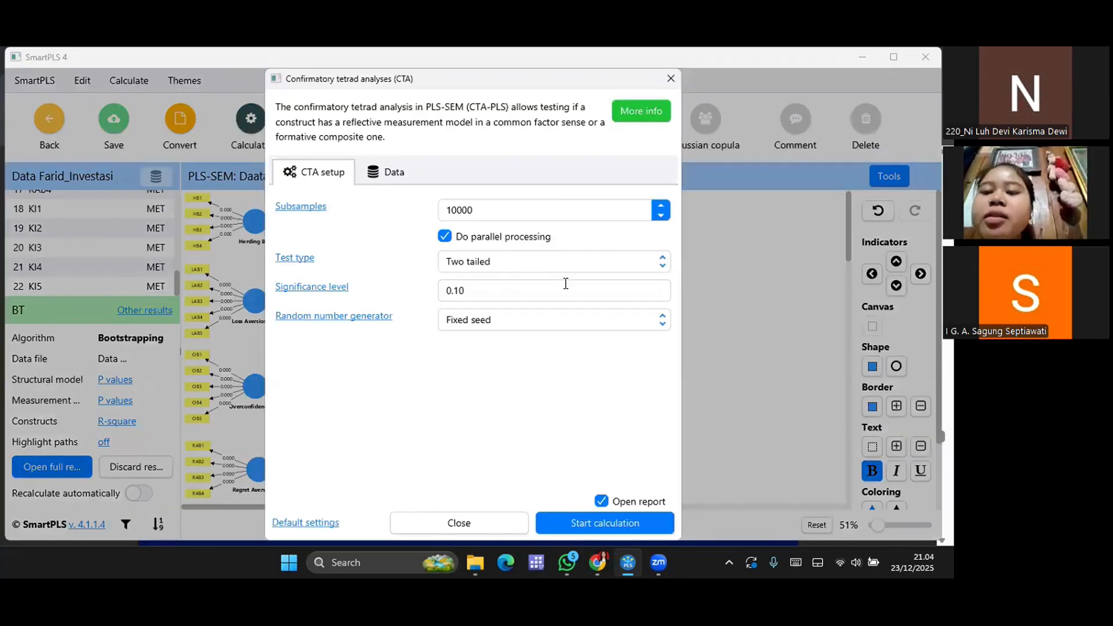
pyautogui.click(664, 262)
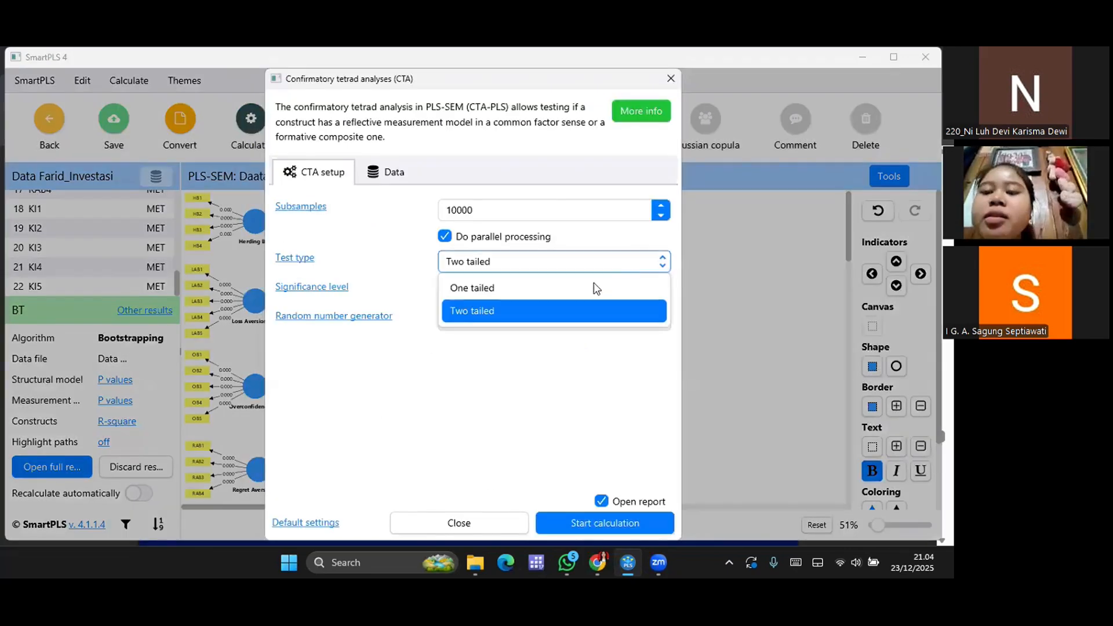
pyautogui.click(596, 289)
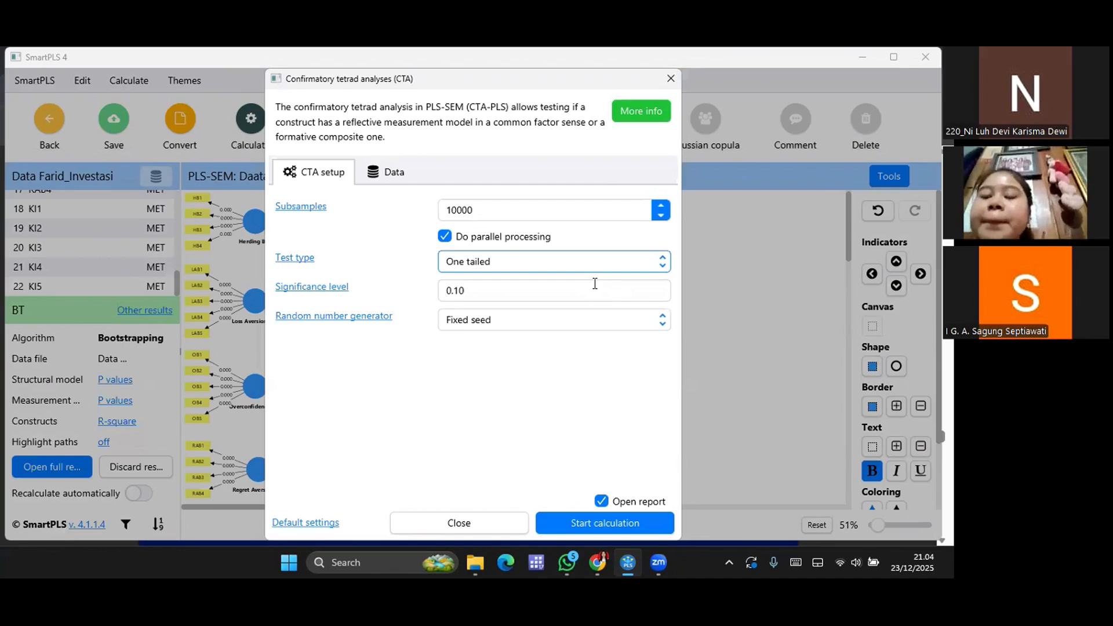
pyautogui.click(630, 520)
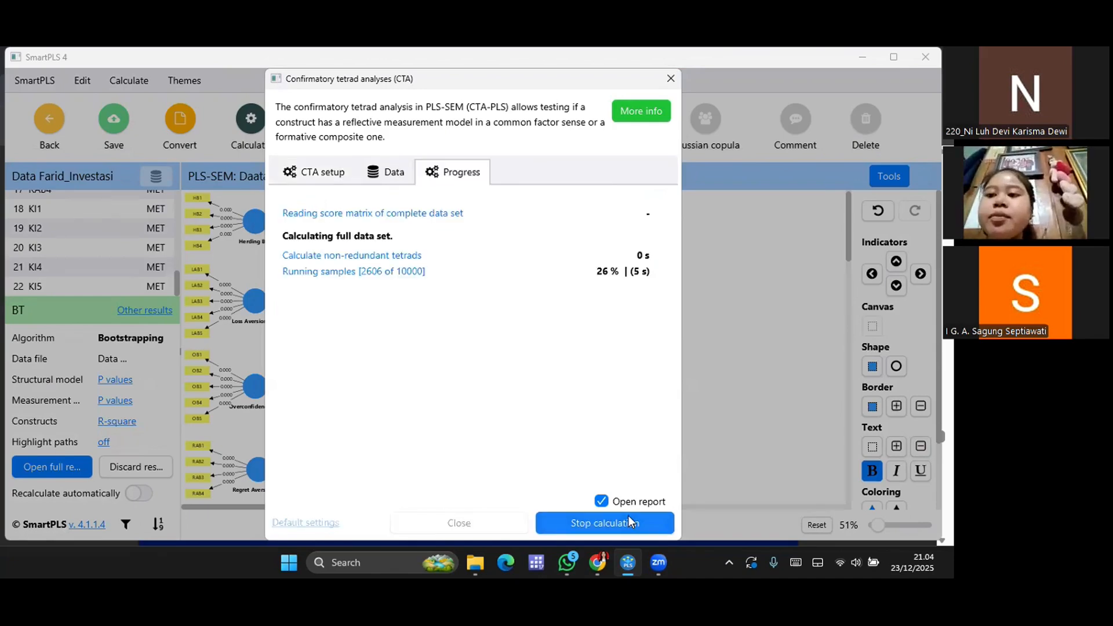
pyautogui.click(628, 522)
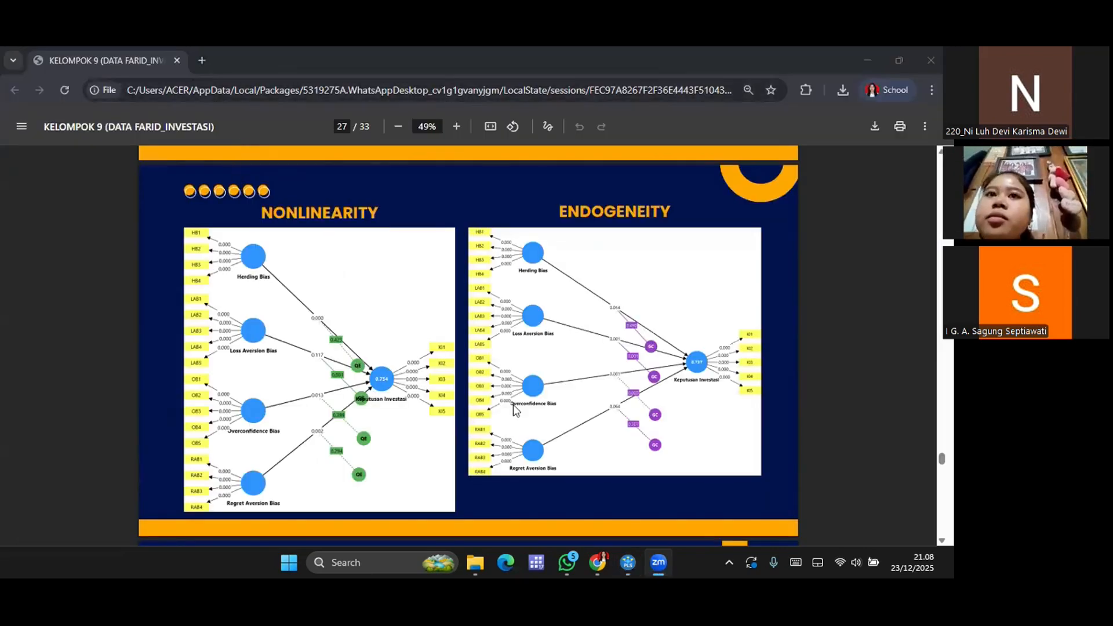
# Switch to SmartPLS, return to the model and add a quadratic effect to each of the four bias paths leading to Keputusan Investasi.
pyautogui.click(627, 562)
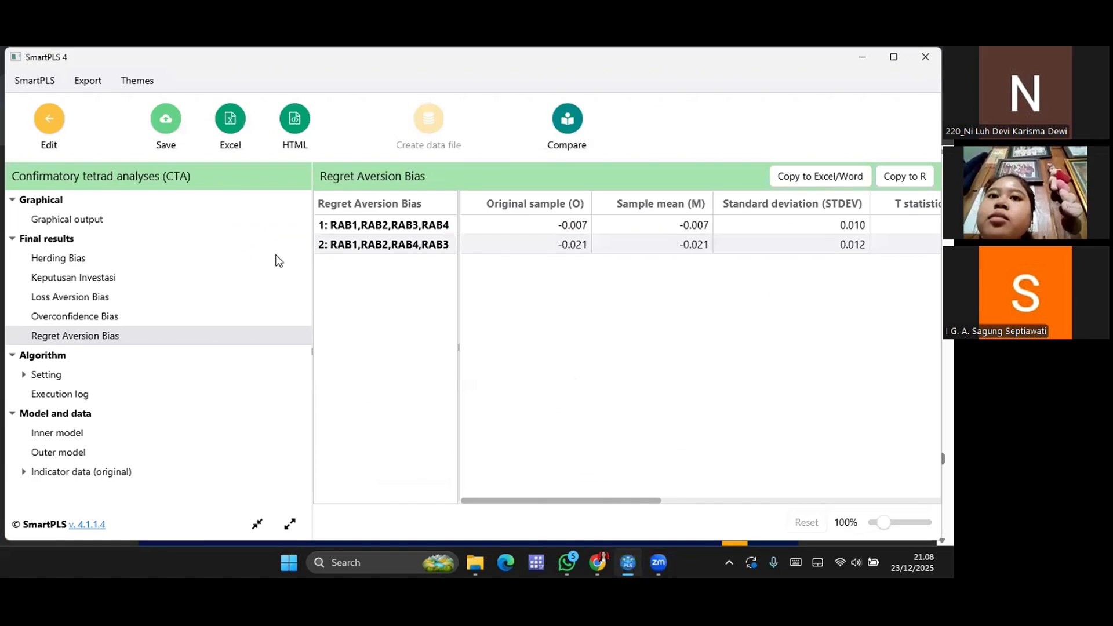
pyautogui.click(60, 126)
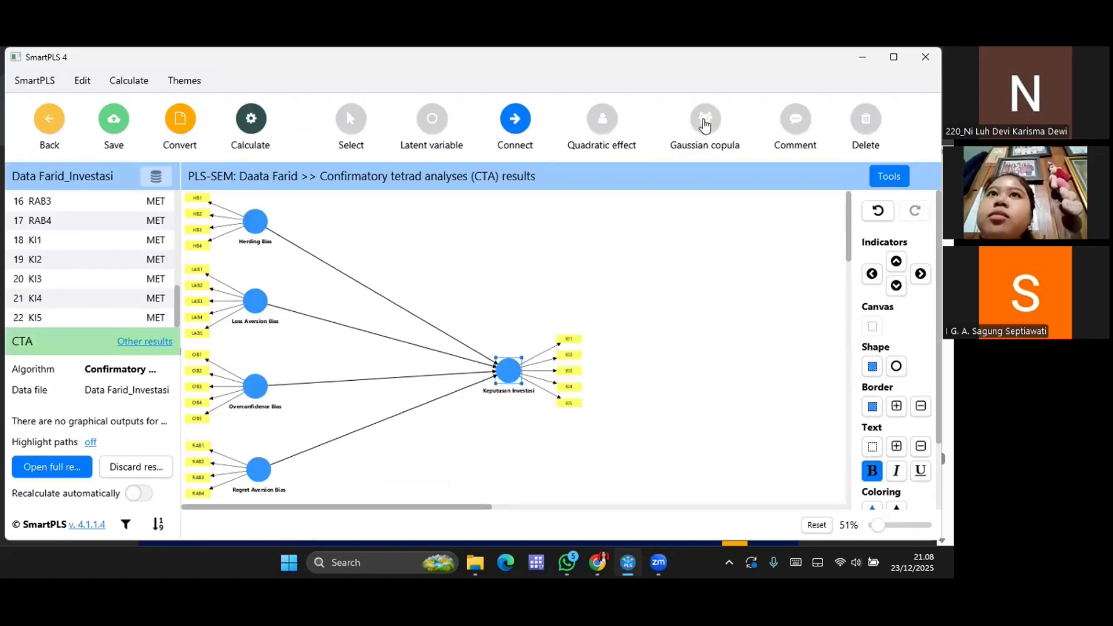
pyautogui.click(704, 122)
pyautogui.click(602, 119)
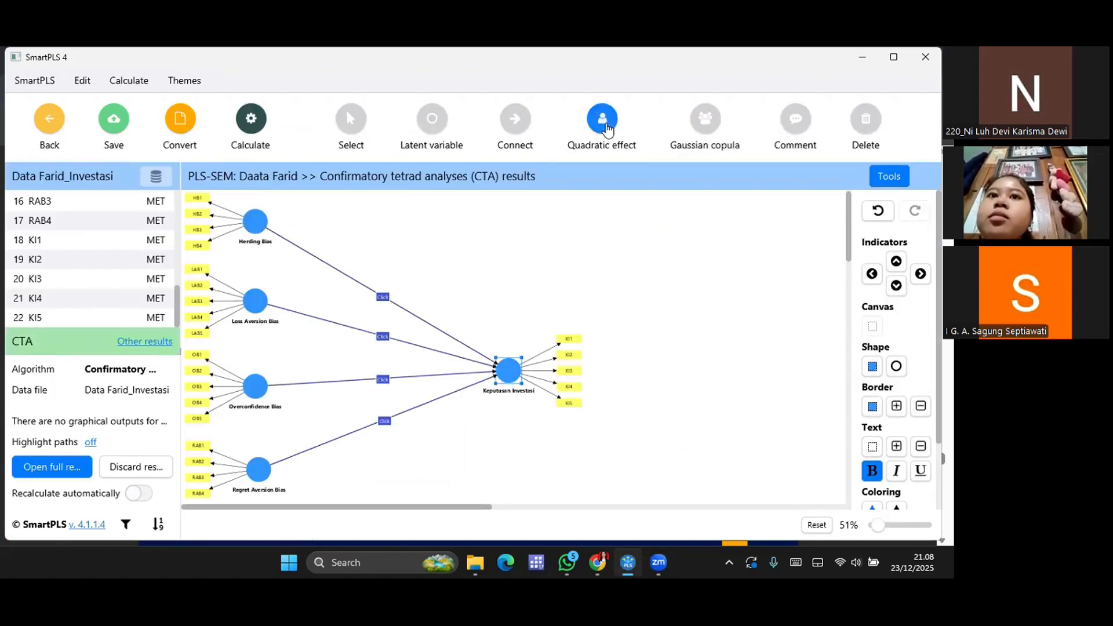
pyautogui.scroll(-1, 544, 238)
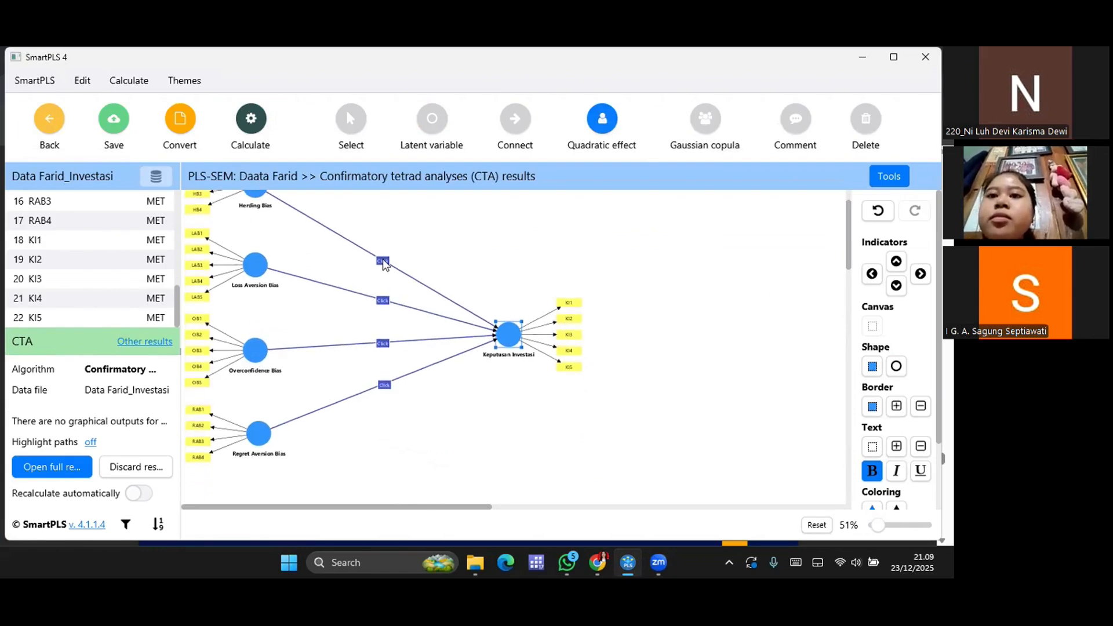
pyautogui.click(382, 260)
pyautogui.click(383, 301)
pyautogui.click(383, 343)
pyautogui.click(385, 385)
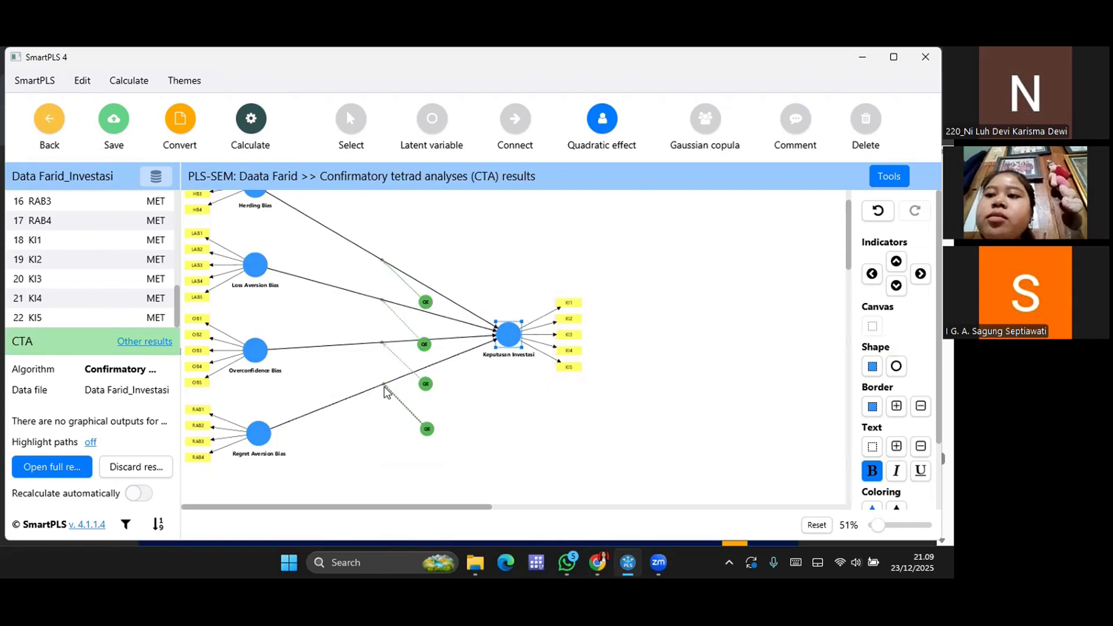
# Run bootstrapping on the quadratic-effect model with 5000 subsamples, percentile bootstrap, one-tailed test, 0.05 significance level and fixed seed.
pyautogui.click(251, 136)
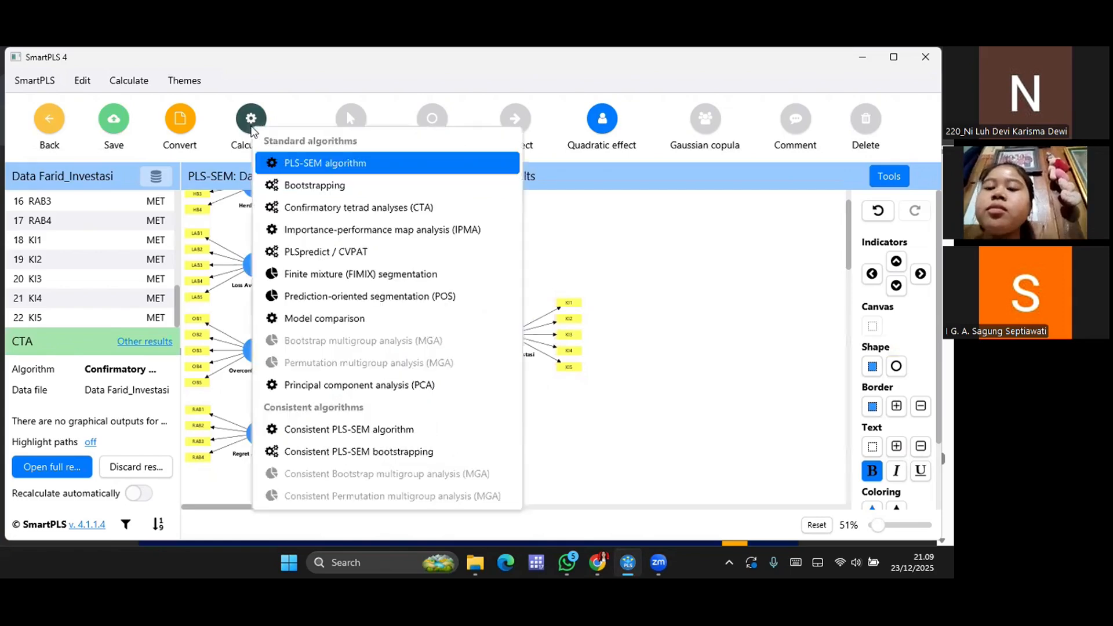
pyautogui.click(306, 180)
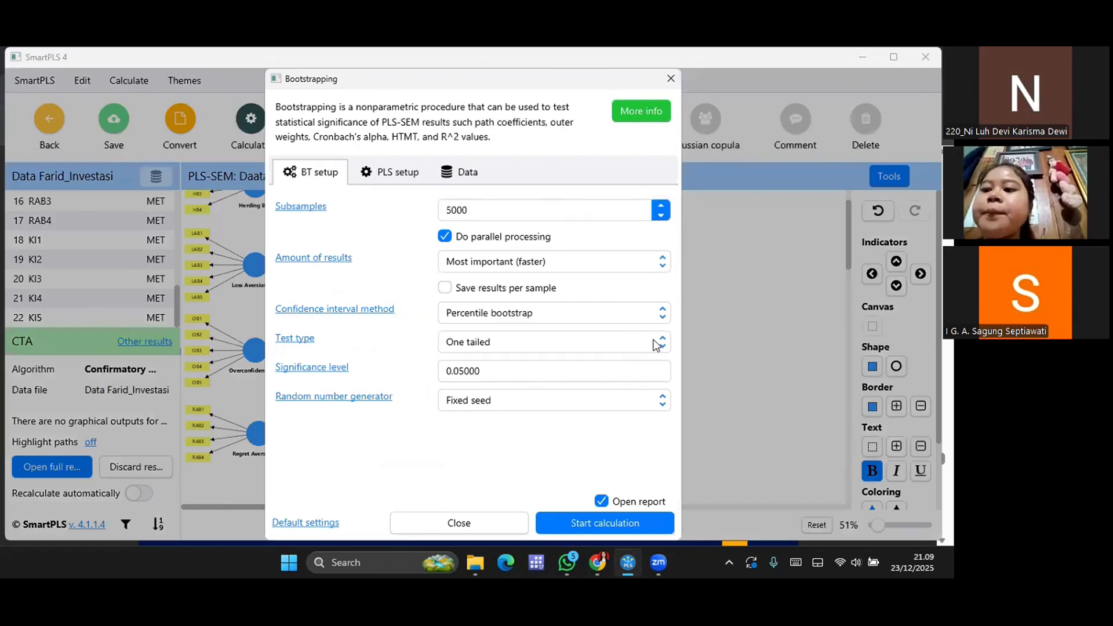
pyautogui.click(657, 344)
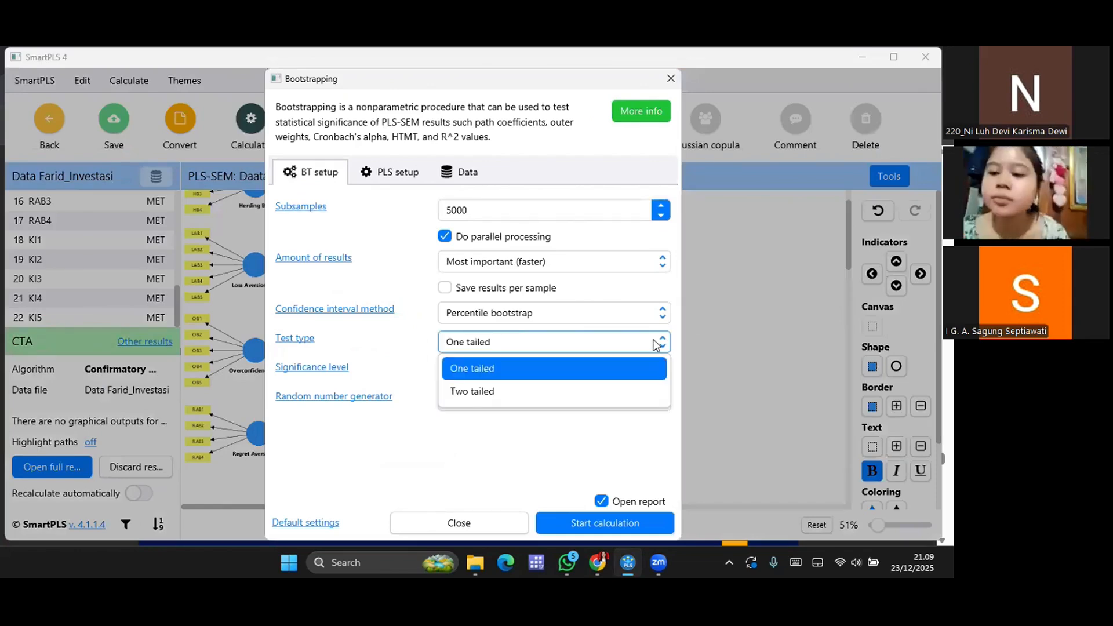
pyautogui.click(624, 527)
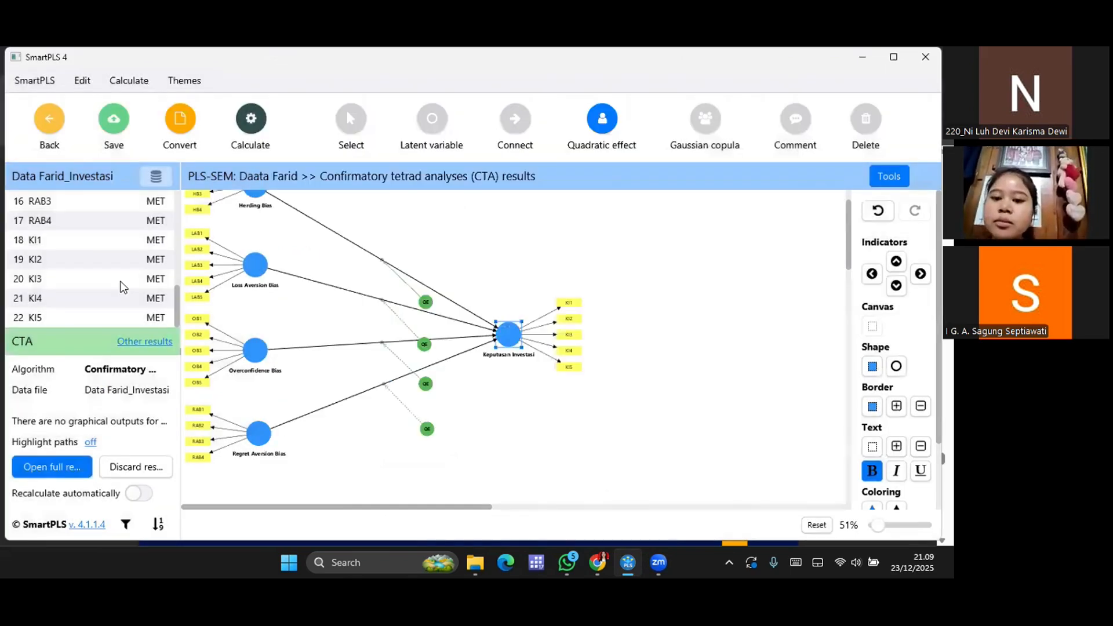
# View the path coefficients including the quadratic effects, and switch to the presentation in Chrome to compare them with the Nonlinearity slide.
pyautogui.click(90, 258)
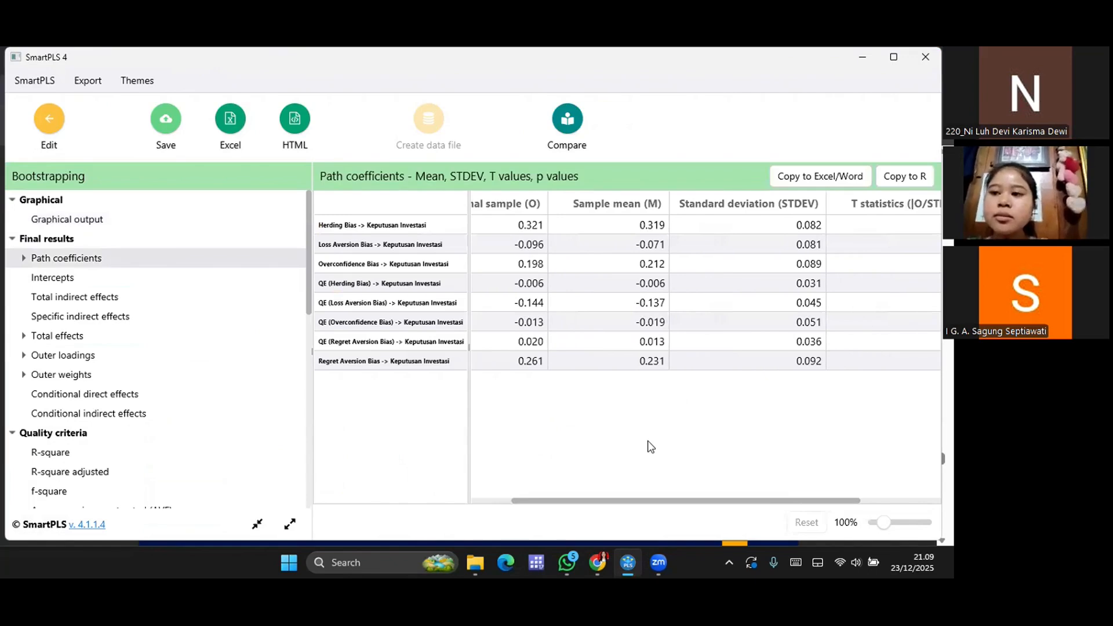
pyautogui.hscroll(2, 648, 441)
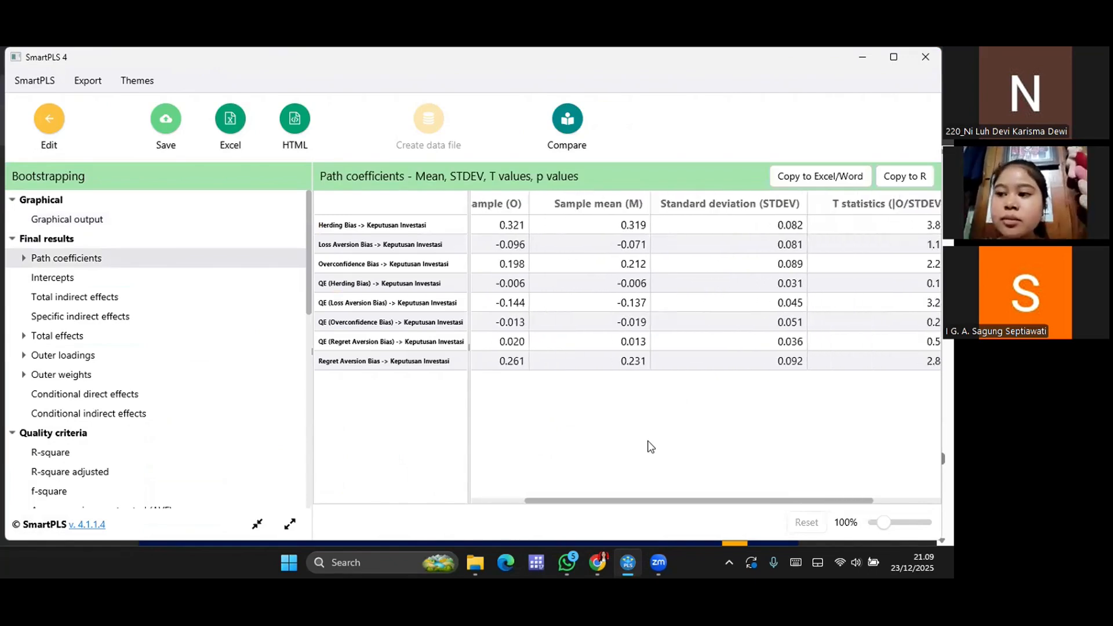
pyautogui.hscroll(-2, 648, 441)
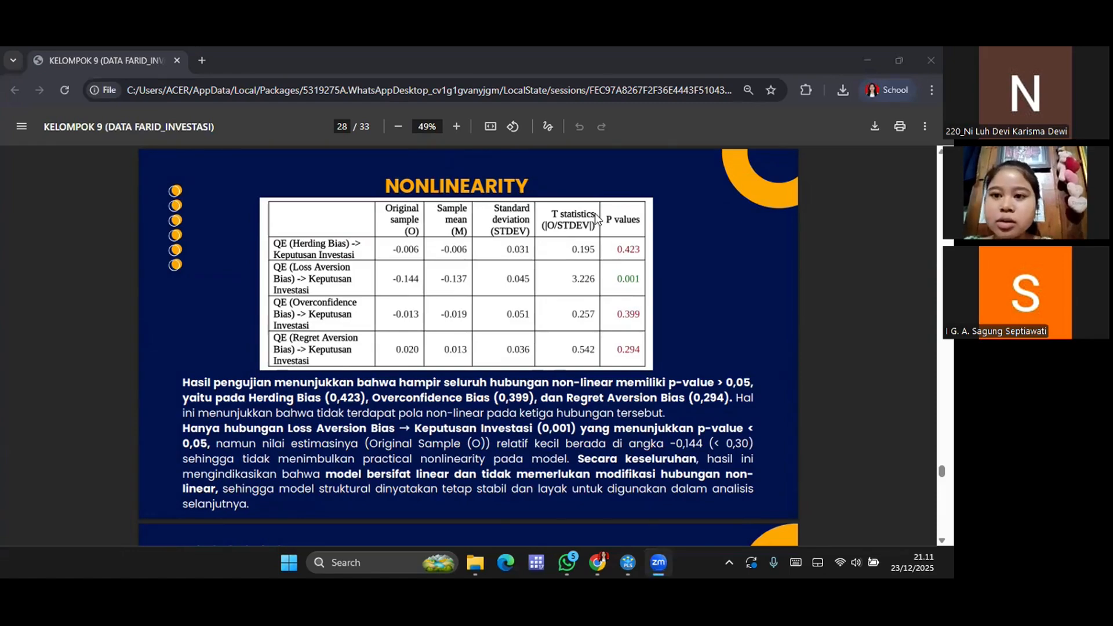
pyautogui.scroll(-5, 597, 219)
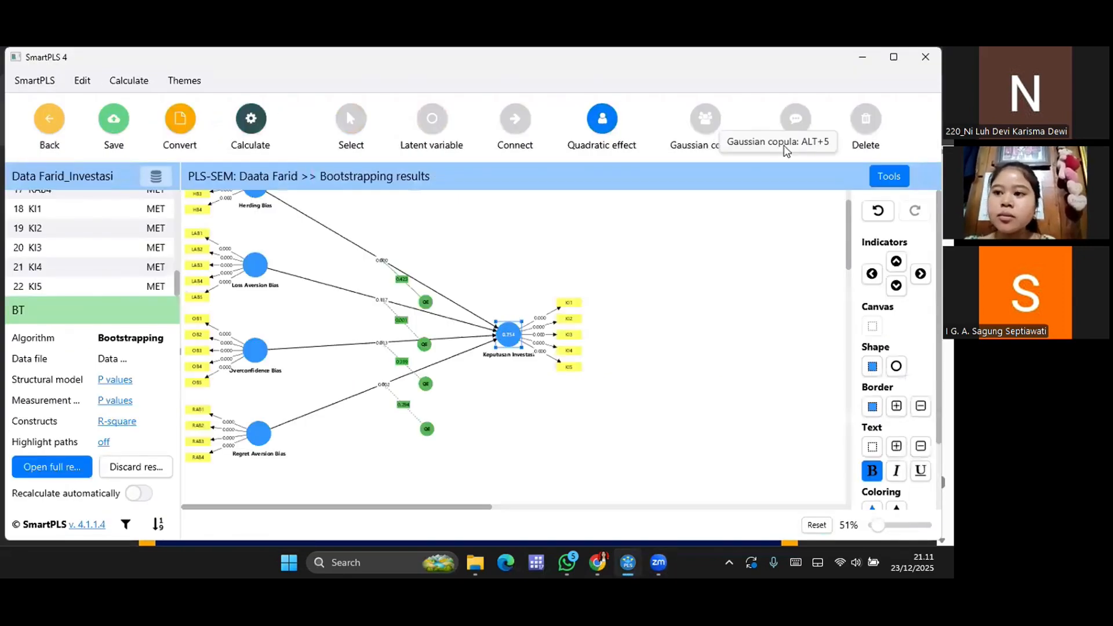
# Delete the four quadratic effects and add a Gaussian copula to each of the four bias paths leading to Keputusan Investasi.
pyautogui.click(425, 303)
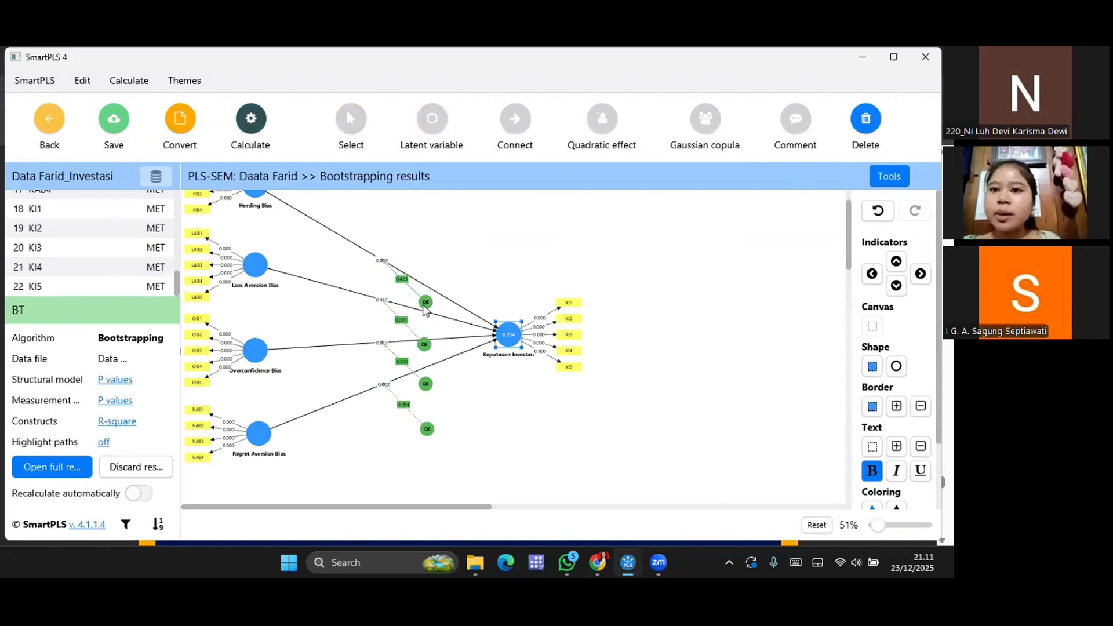
pyautogui.click(424, 342)
pyautogui.click(425, 383)
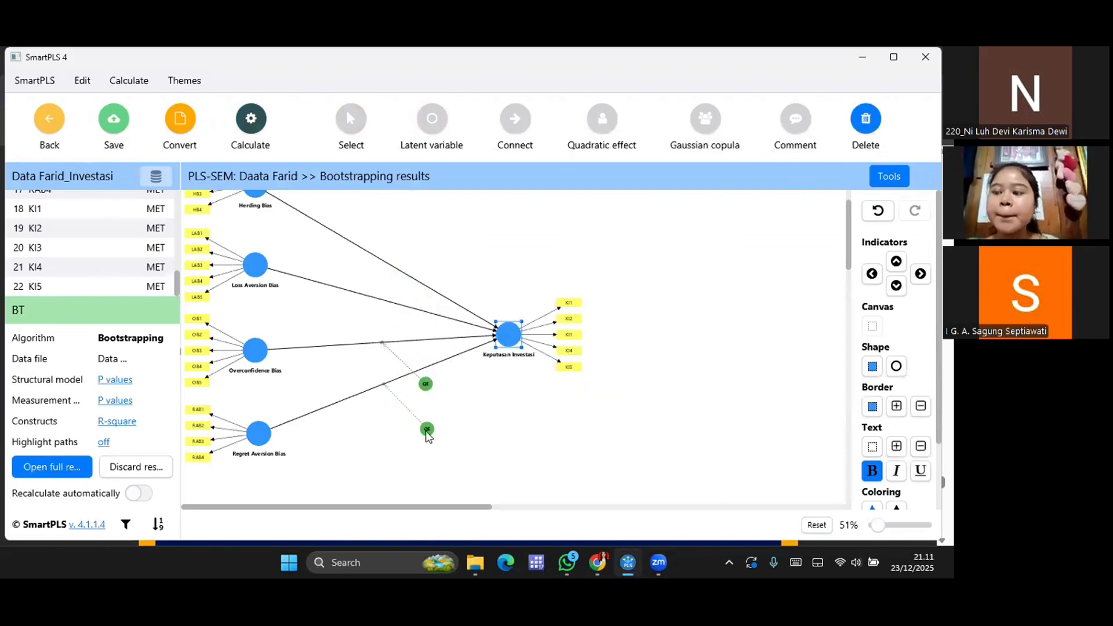
pyautogui.click(427, 429)
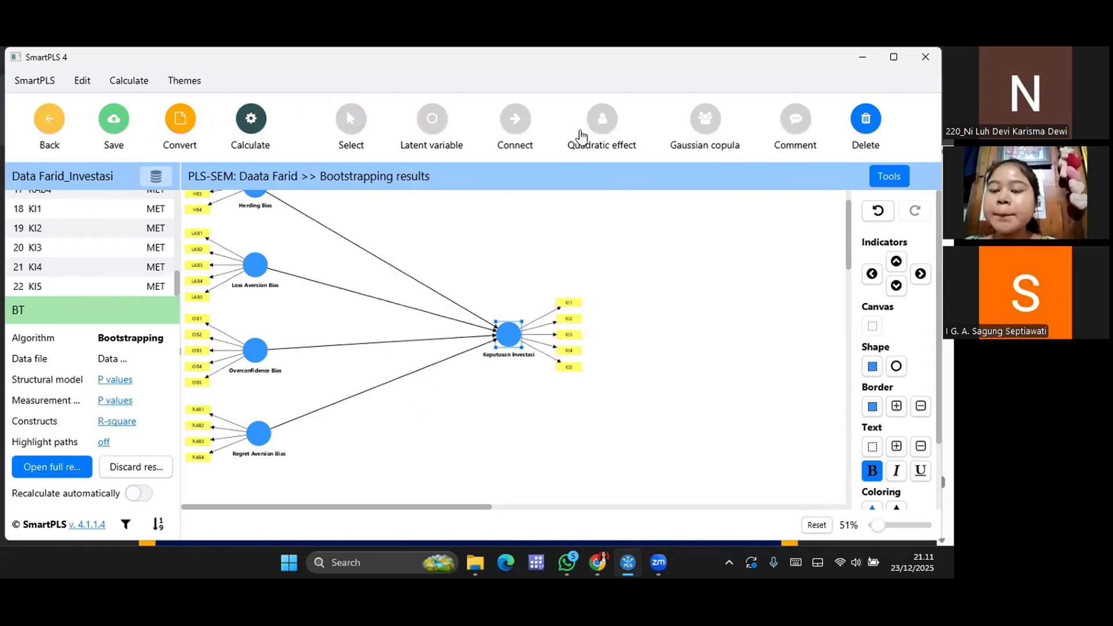
pyautogui.click(705, 118)
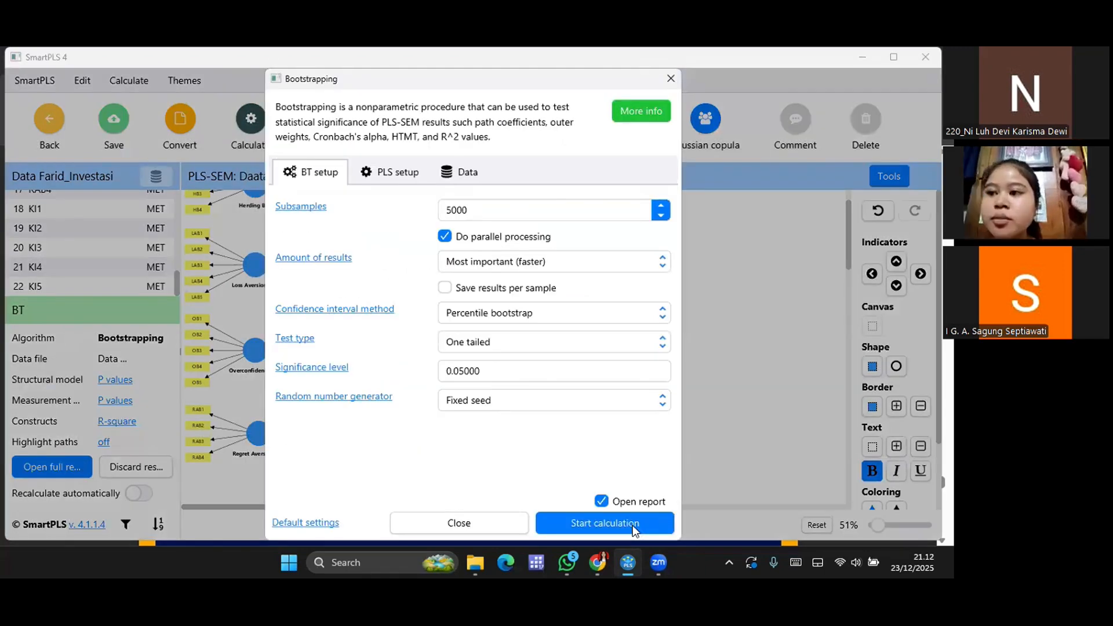
# Run bootstrapping with 5000 subsamples, one-tailed test, 0.05 significance level and fixed seed, and view the Gaussian copula path coefficients through their p values.
pyautogui.click(634, 528)
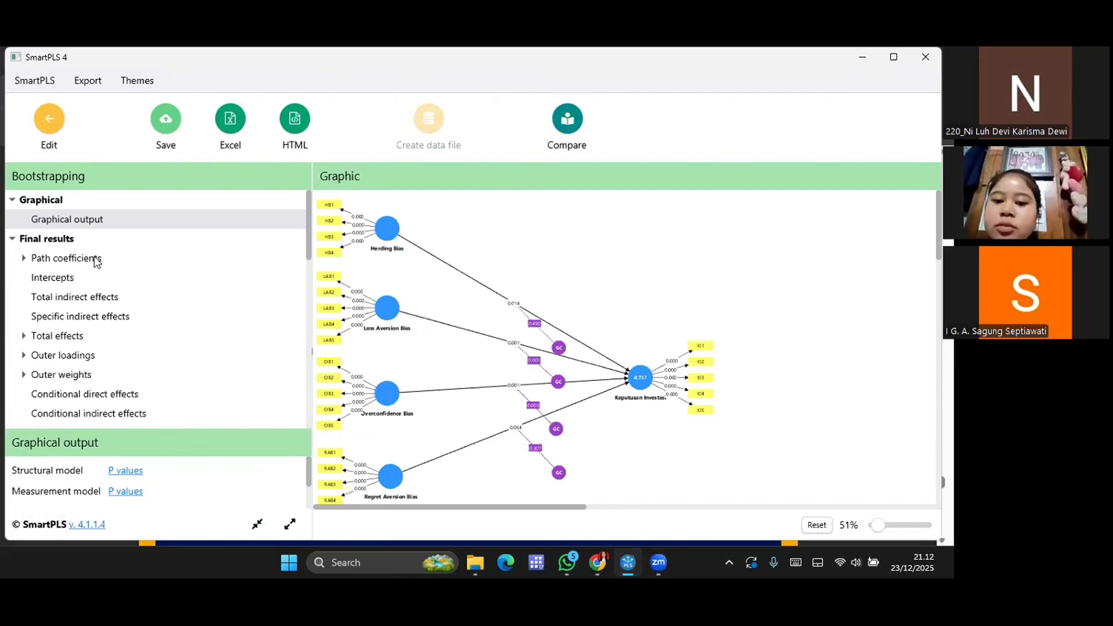
pyautogui.click(97, 258)
pyautogui.hscroll(3, 703, 429)
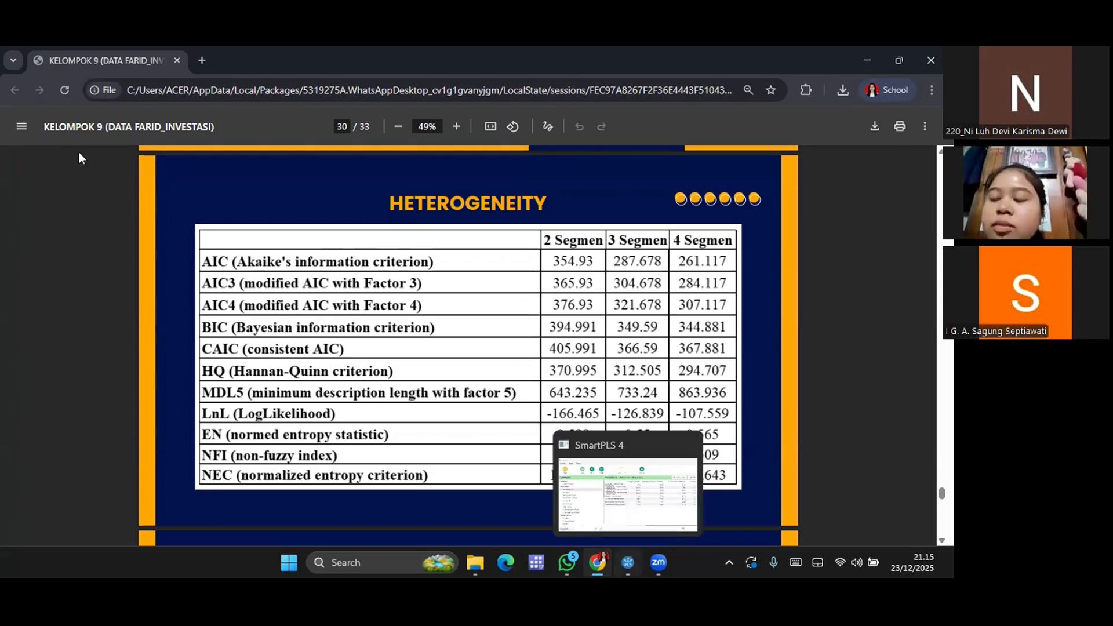
# Switch to SmartPLS, return to the model and delete the Gaussian copulas from the four bias paths.
pyautogui.click(628, 562)
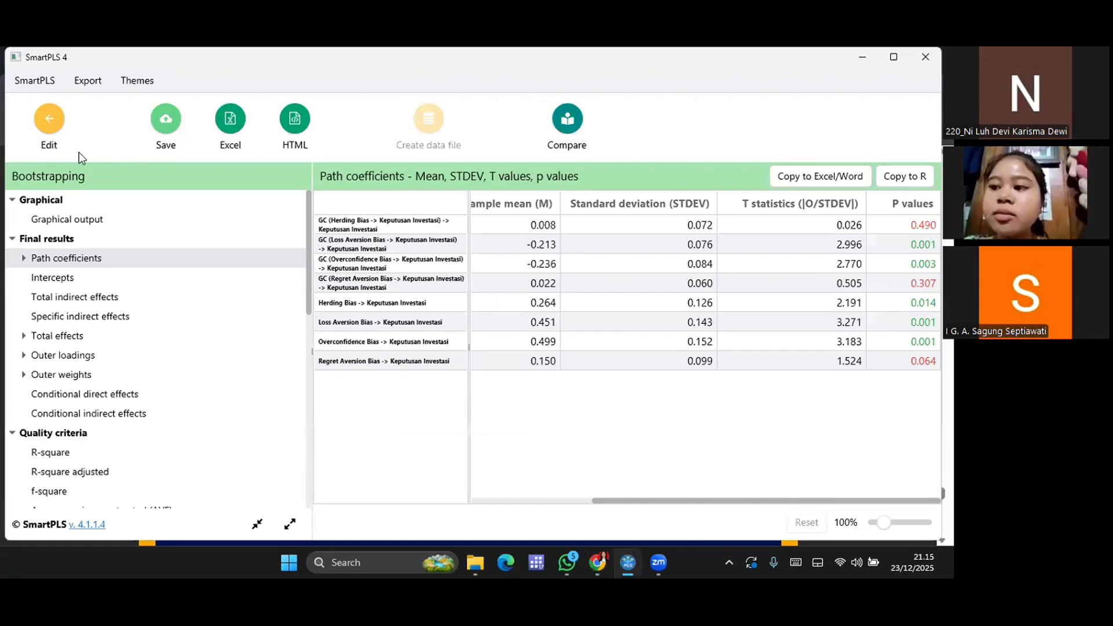
pyautogui.click(79, 152)
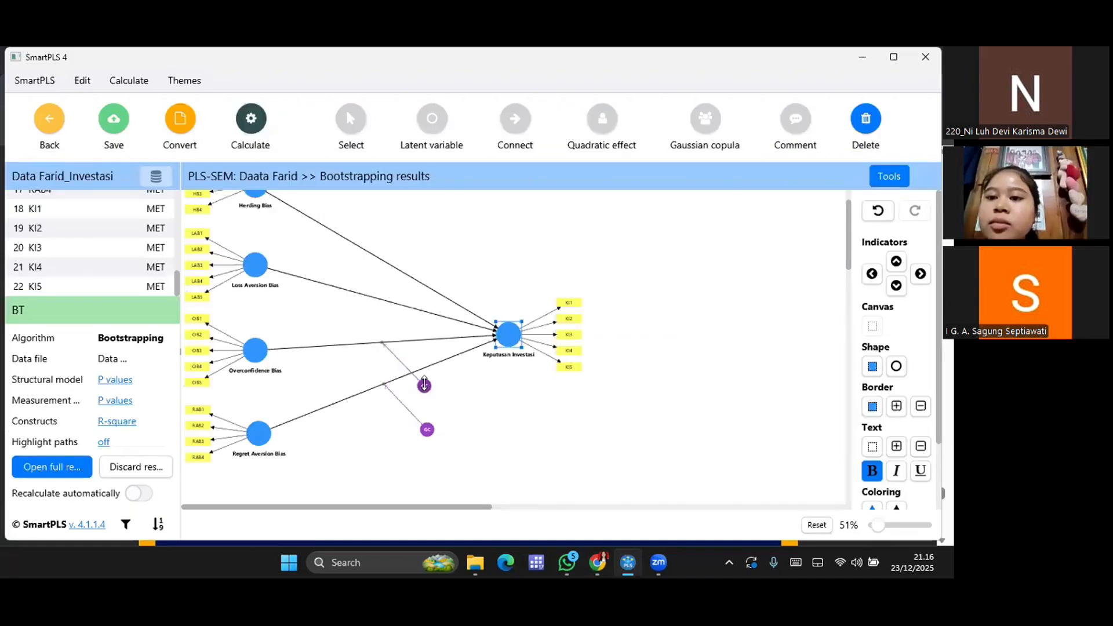
pyautogui.click(424, 385)
pyautogui.click(426, 429)
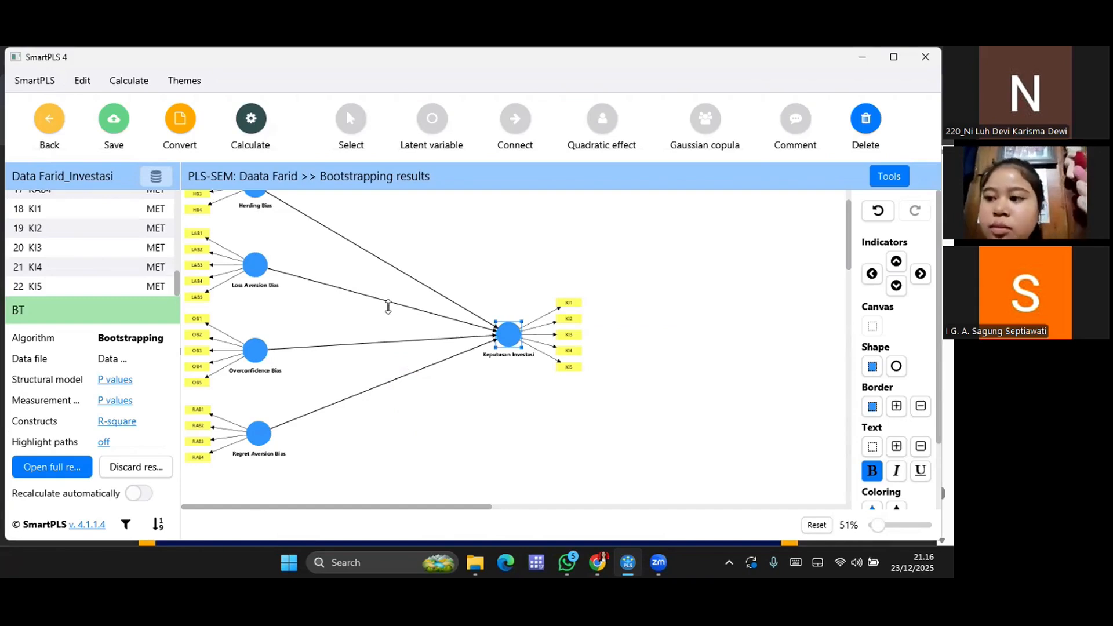
# Run finite mixture (FIMIX) segmentation with 2 segments, 5000 maximum iterations, 10⁻⁷ stop criterion, 10 repetitions and fixed seed.
pyautogui.click(256, 126)
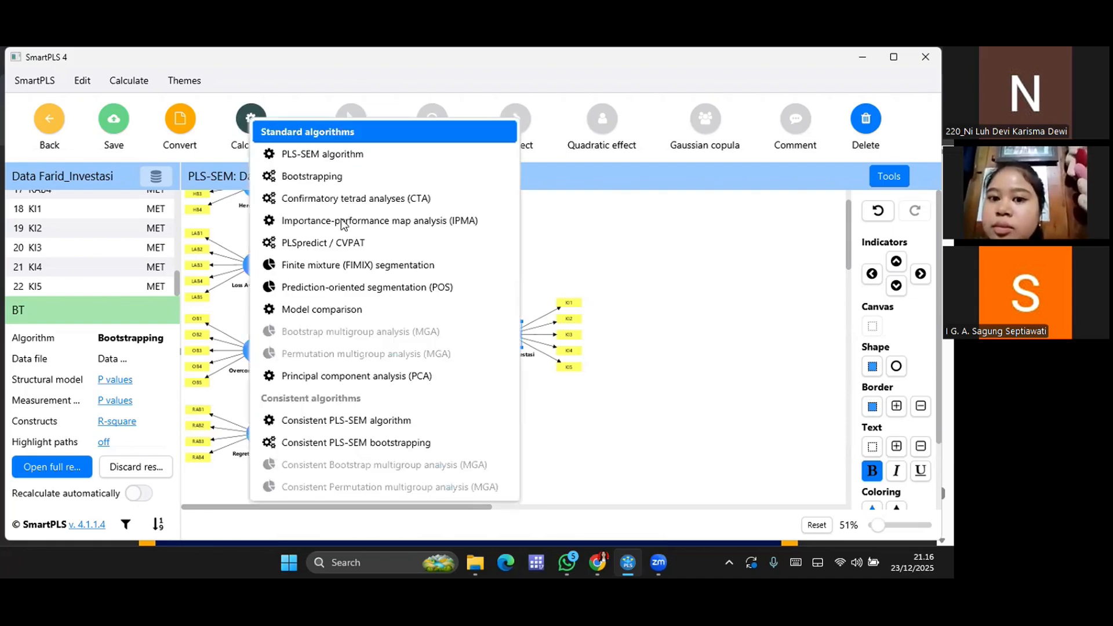
pyautogui.click(415, 265)
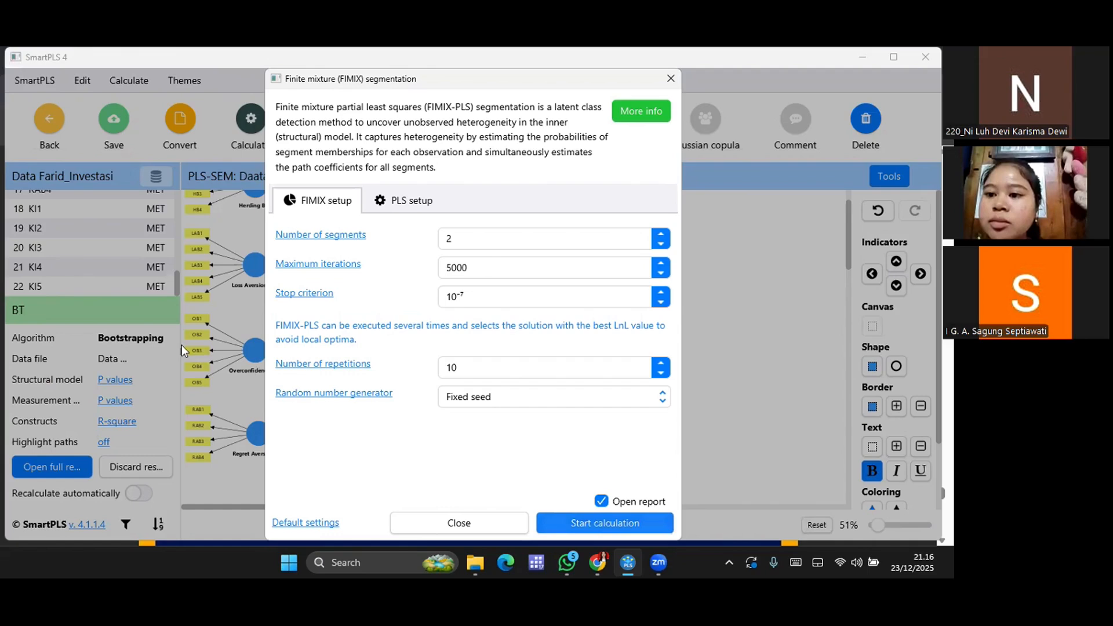
pyautogui.press('Escape')
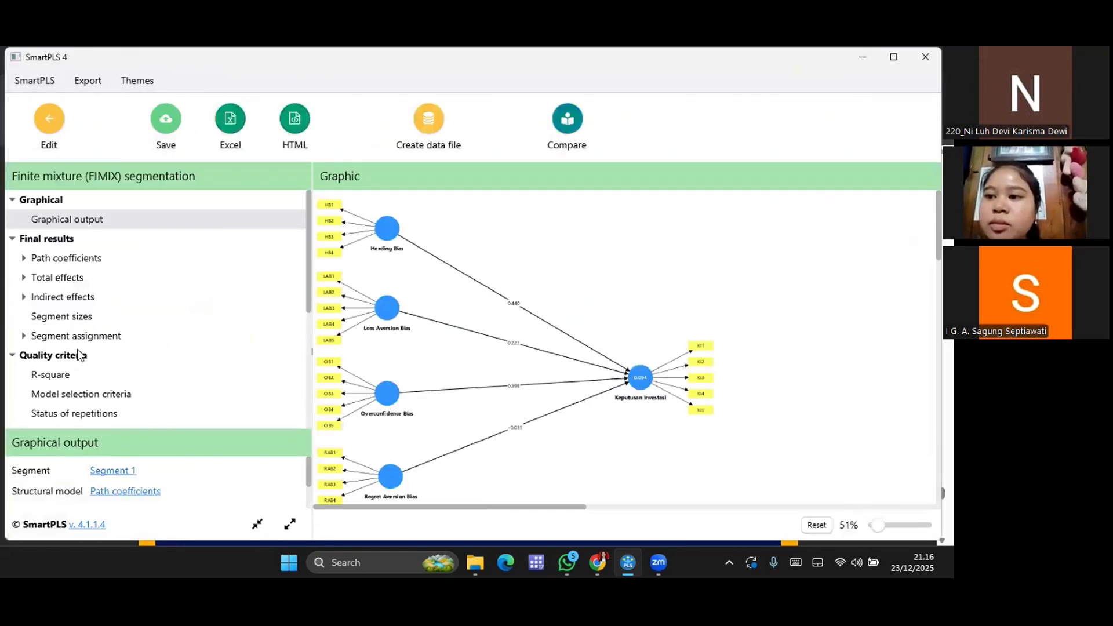
# View the model selection criteria and segment sizes of the two-segment FIMIX results.
pyautogui.scroll(-5, 79, 353)
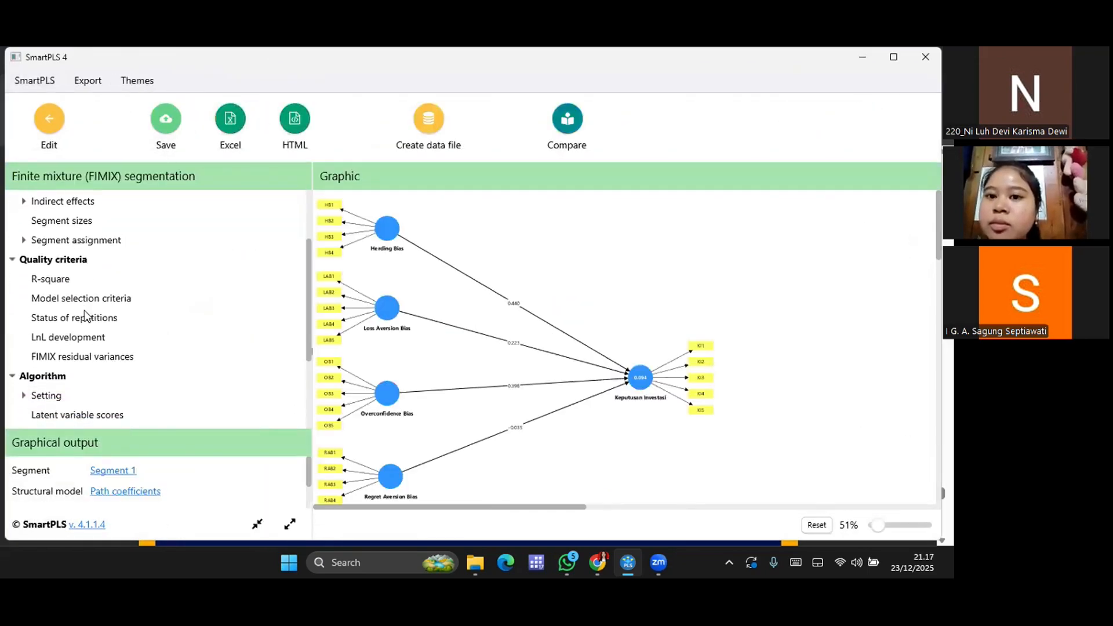
pyautogui.scroll(-2, 85, 304)
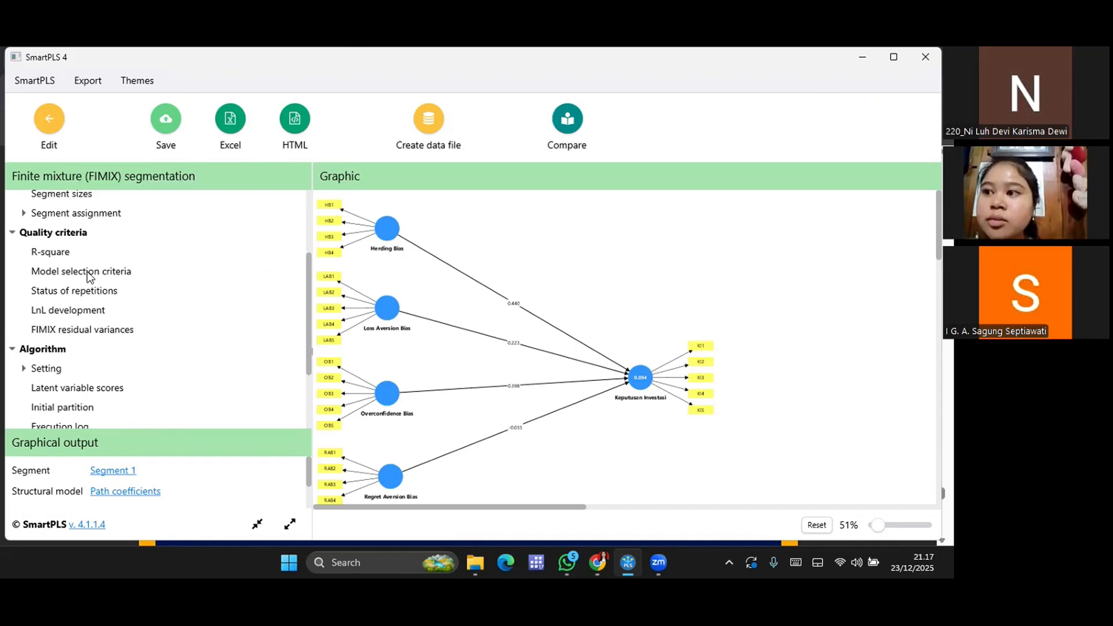
pyautogui.click(87, 271)
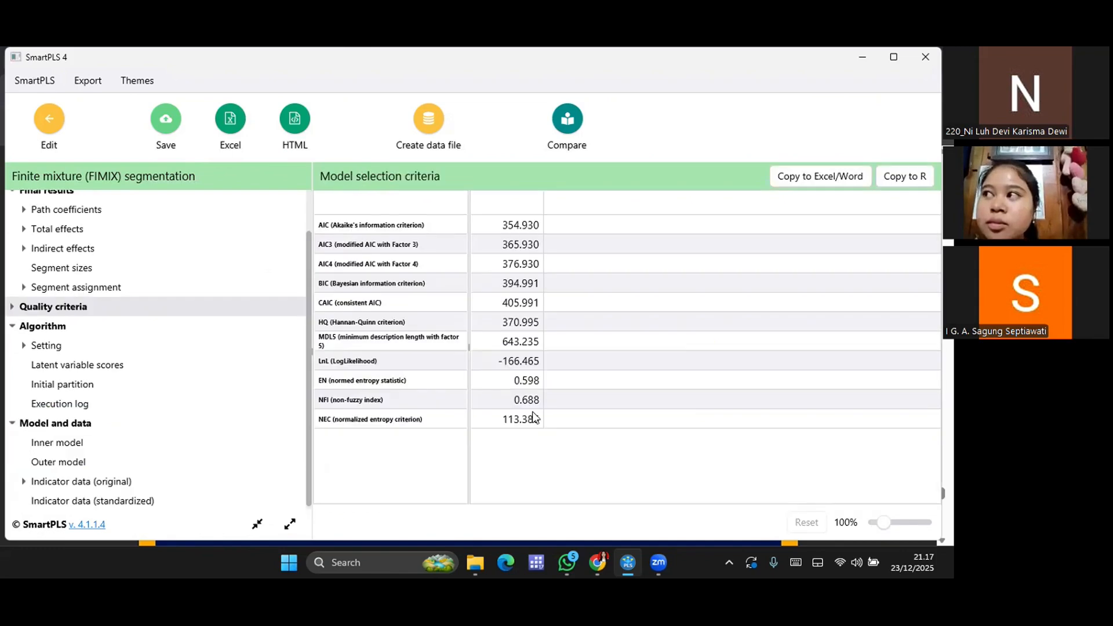
pyautogui.click(61, 269)
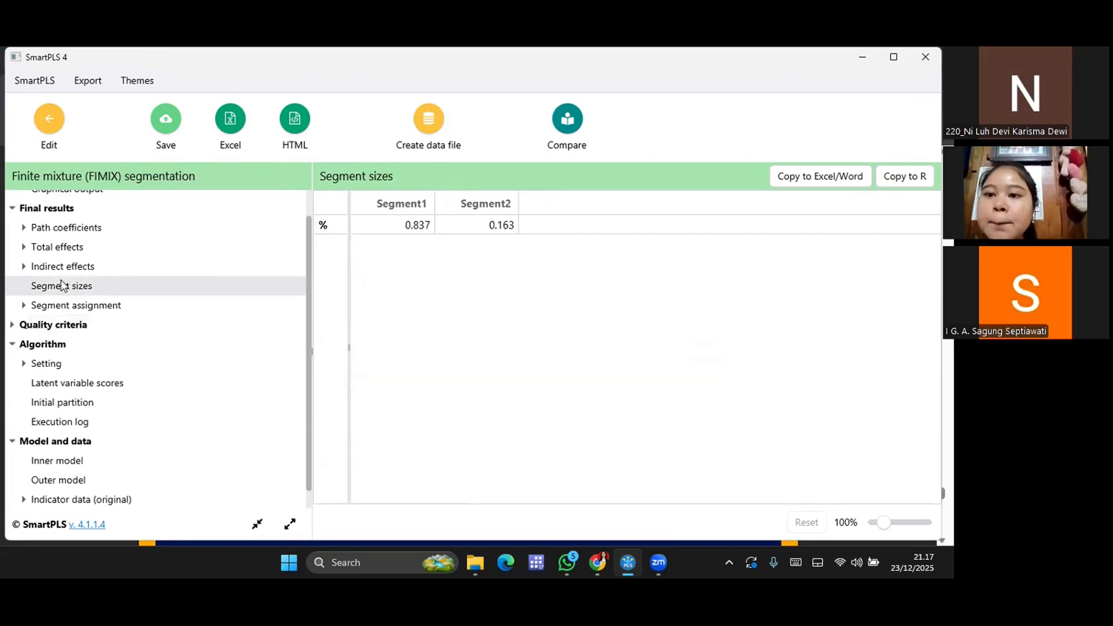
pyautogui.click(62, 267)
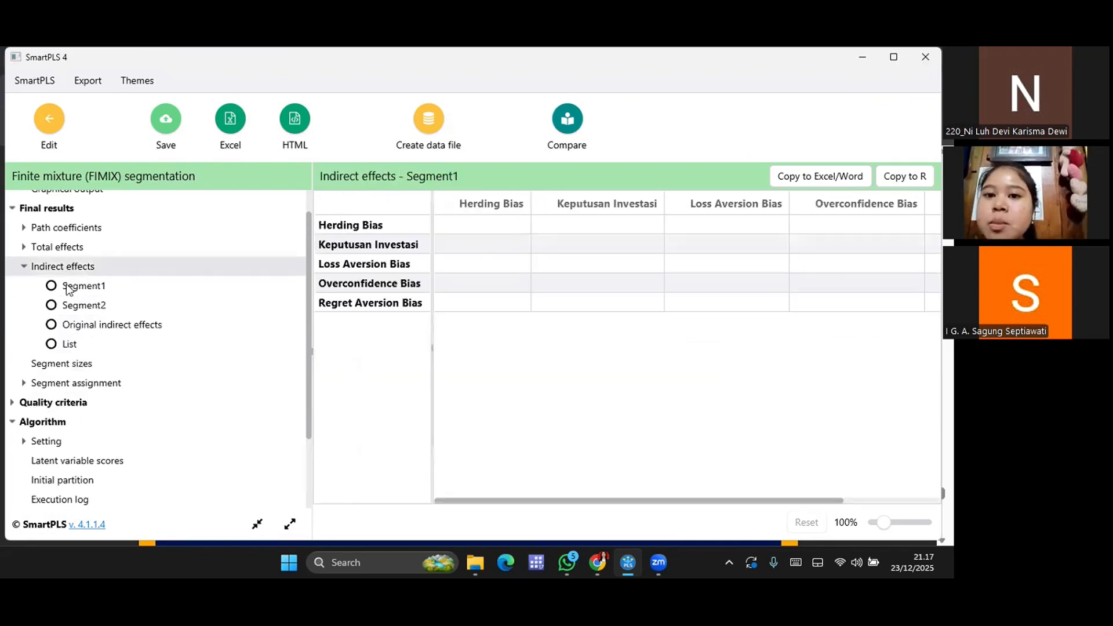
# Return to the model, rerun FIMIX segmentation with 3 segments, 5000 maximum iterations and 10 repetitions, and view the model selection criteria.
pyautogui.click(49, 120)
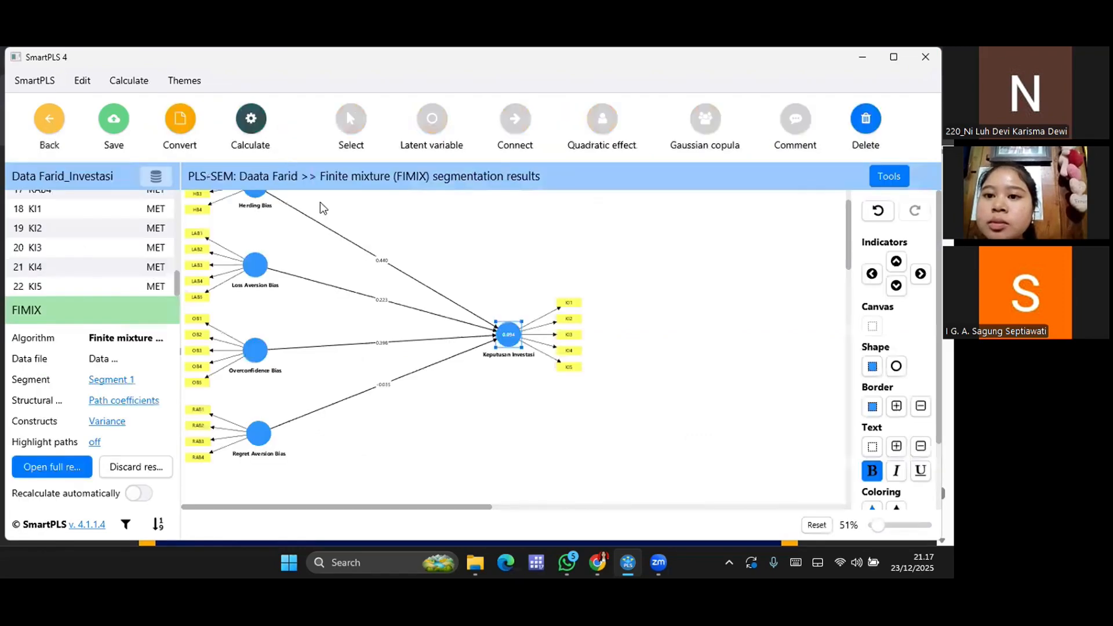
pyautogui.click(372, 277)
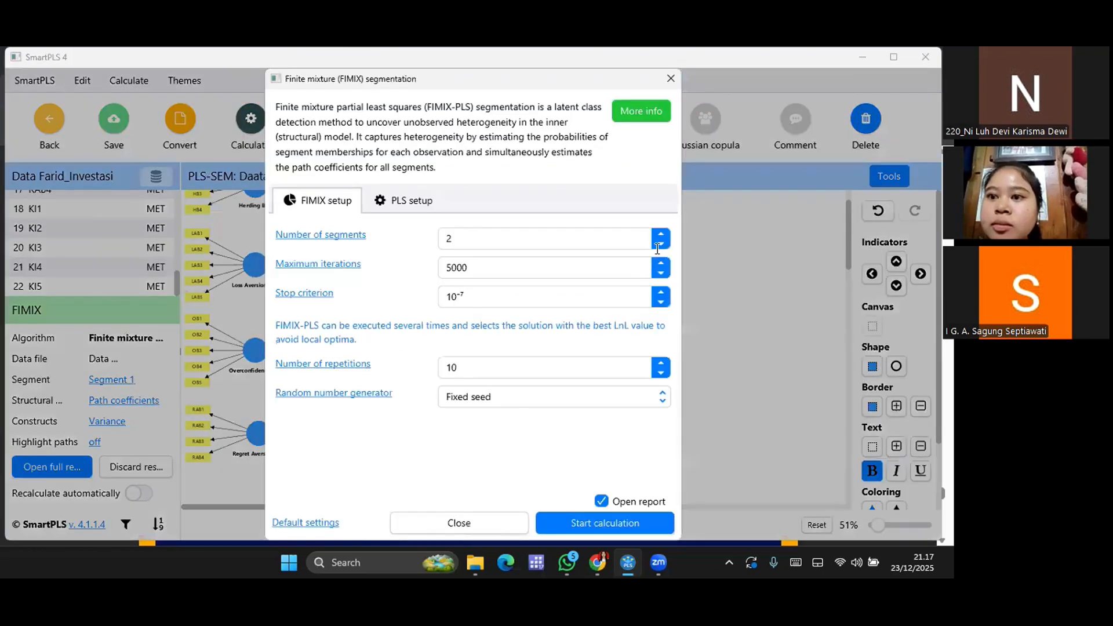
pyautogui.click(659, 233)
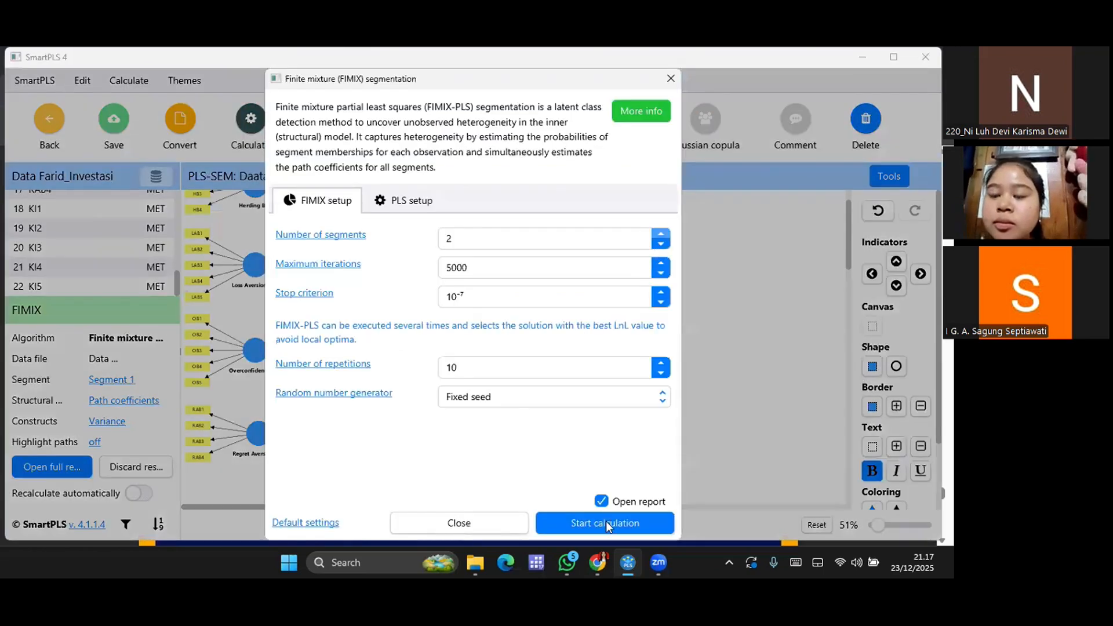
pyautogui.click(606, 524)
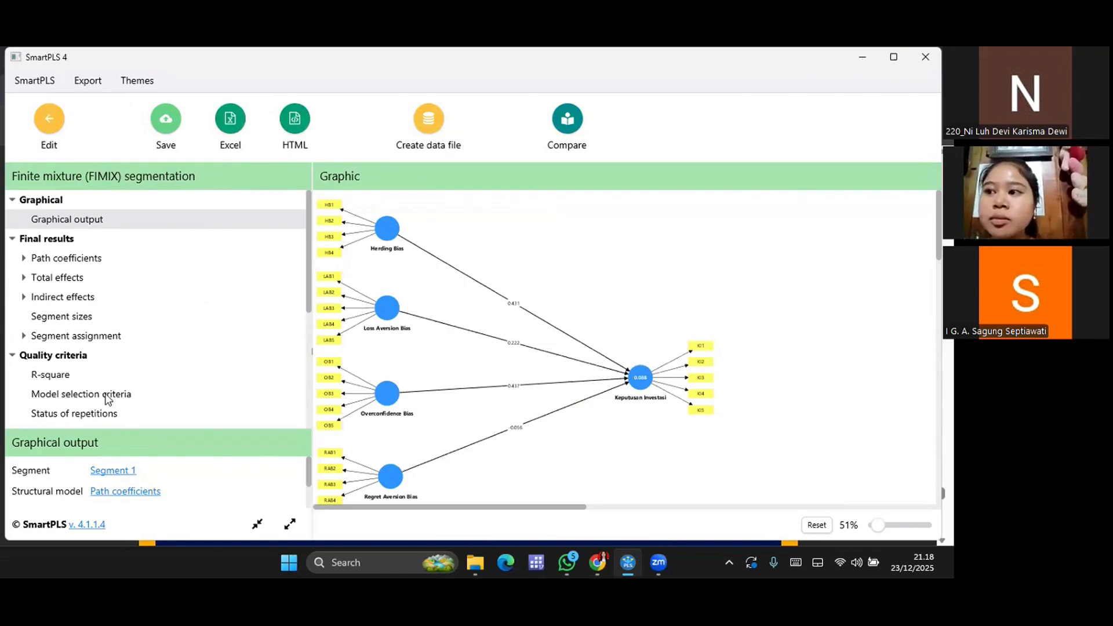
pyautogui.click(106, 397)
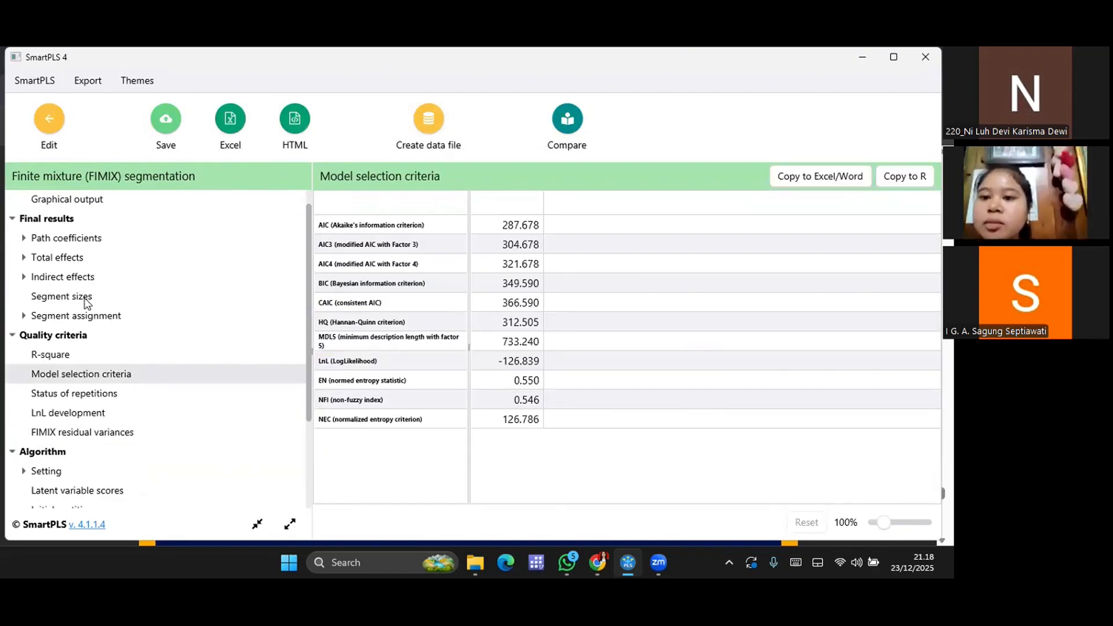